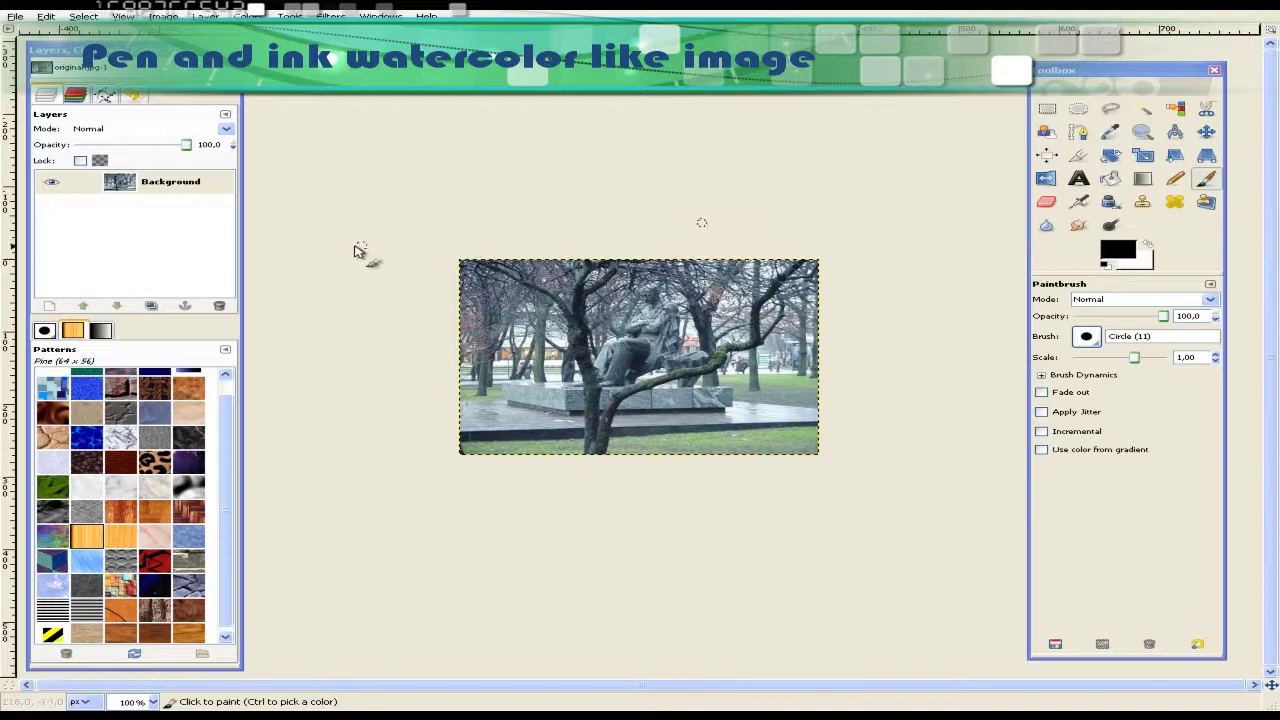
Duplicate the Background layer and select the new Background copy.
click(163, 184)
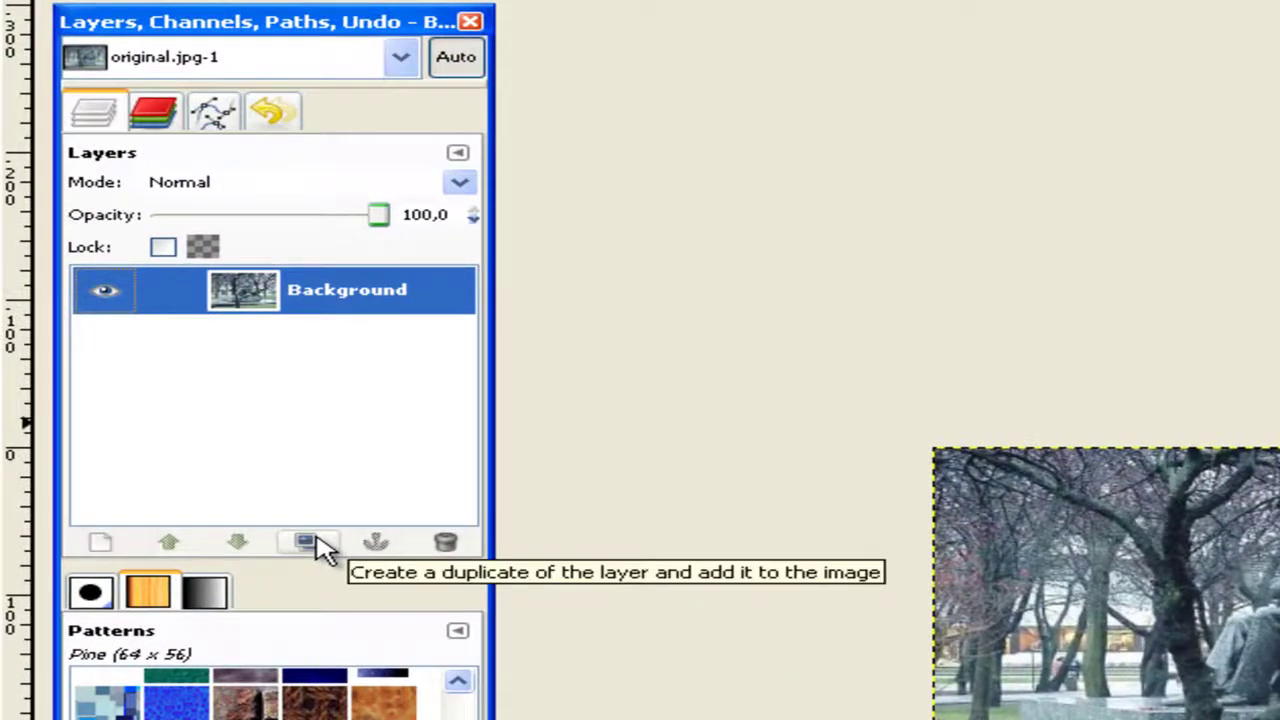
click(318, 548)
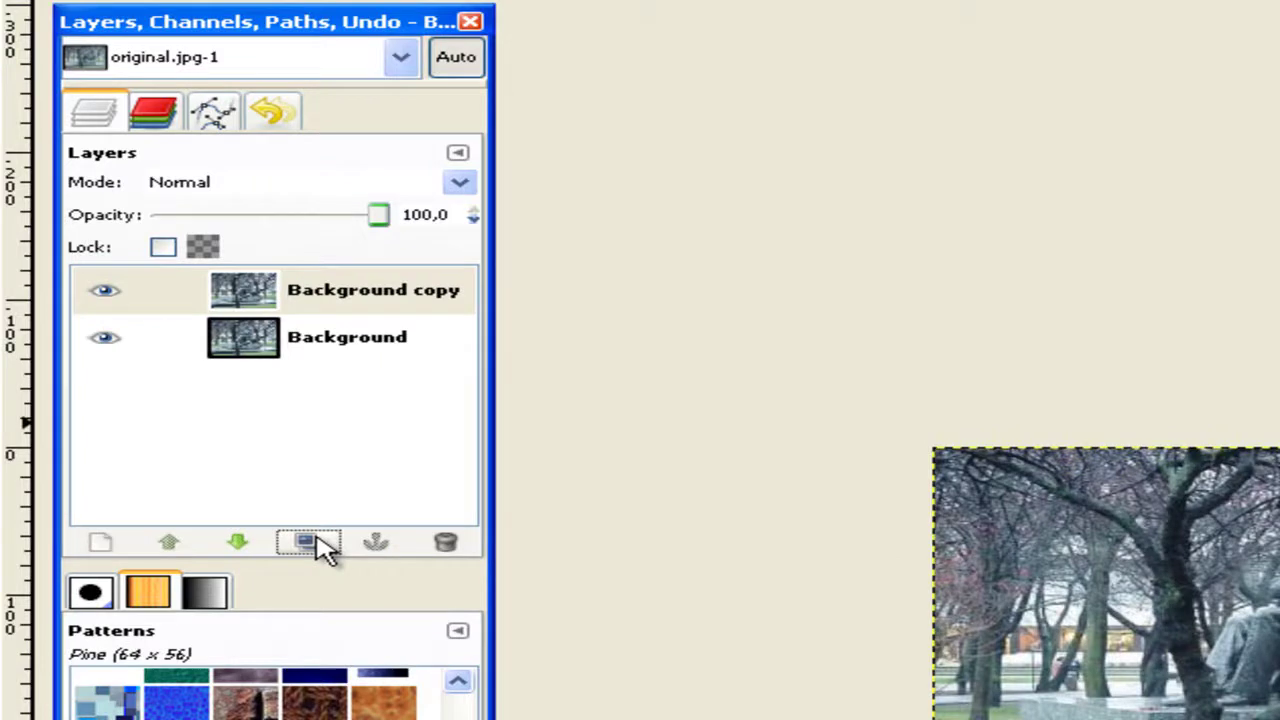
click(384, 315)
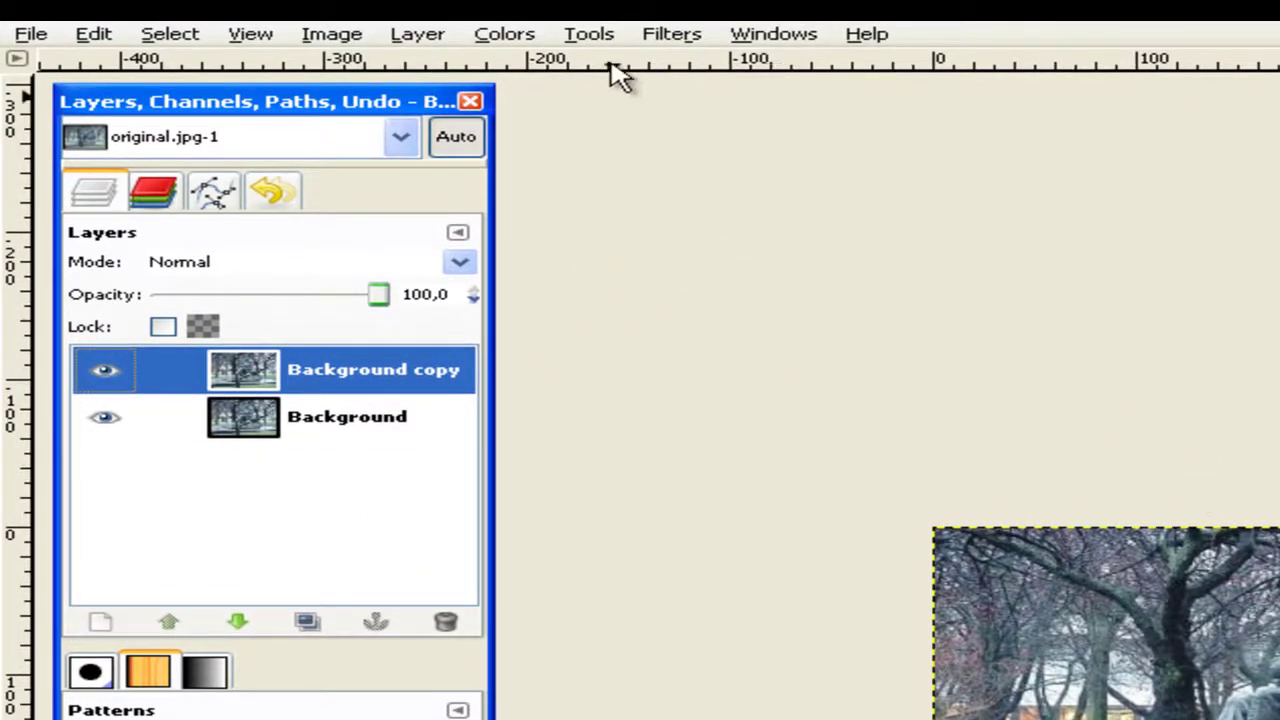
Desaturate the Background copy to grayscale by Lightness.
click(504, 33)
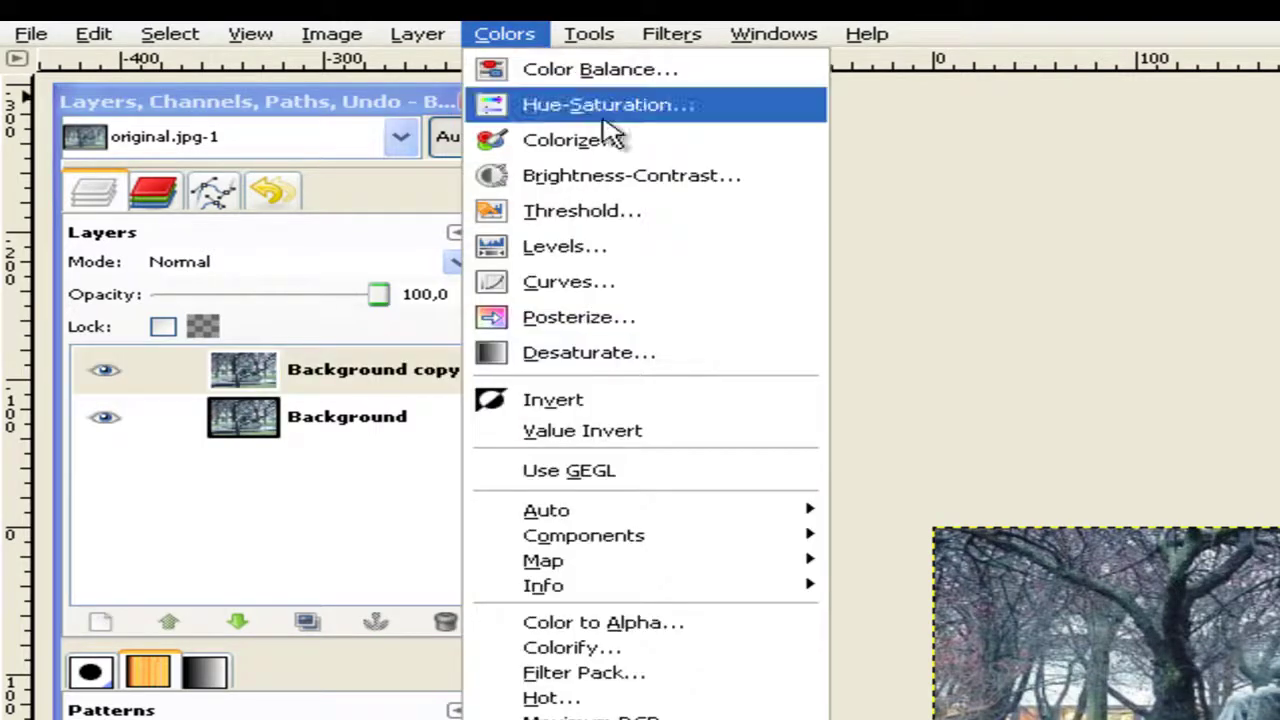
click(622, 355)
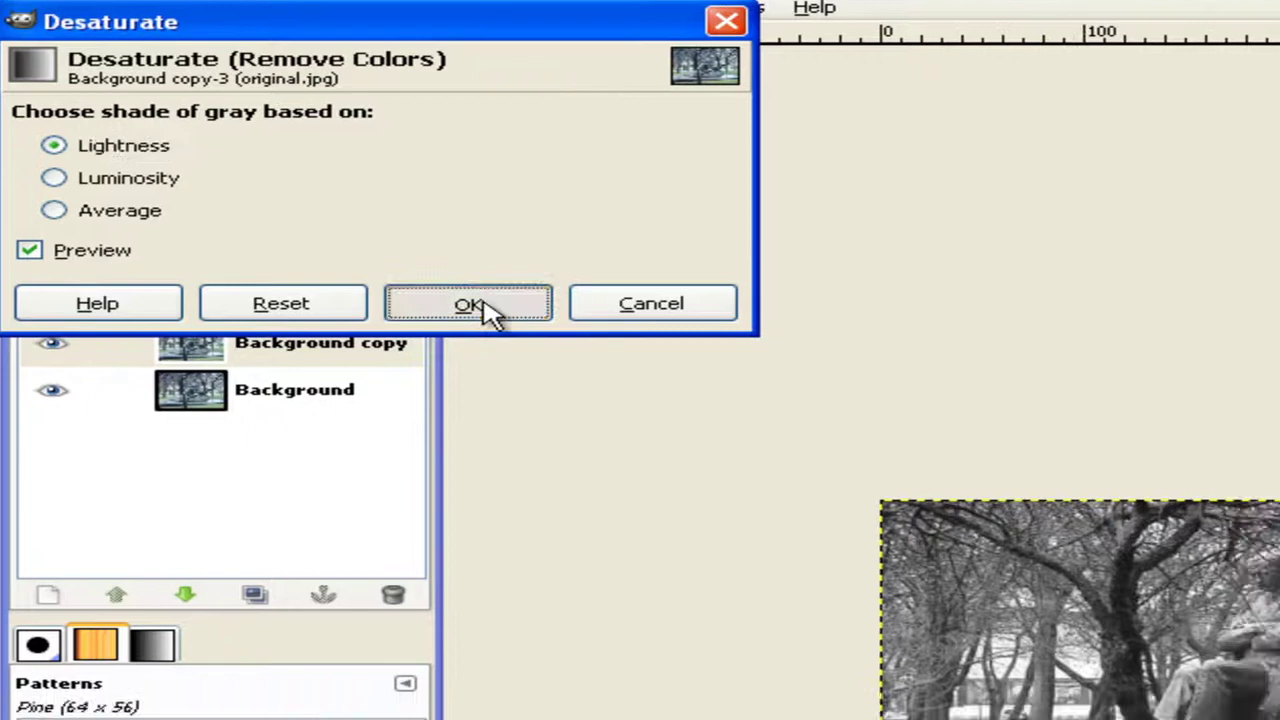
click(497, 325)
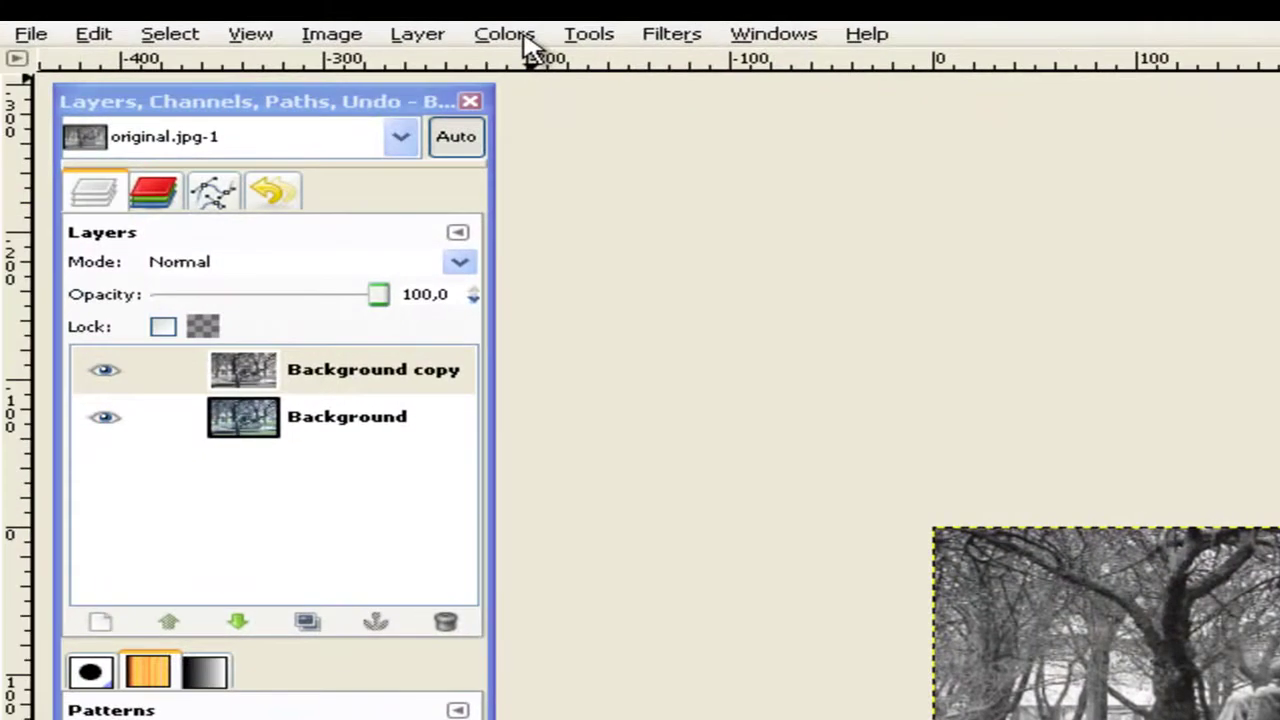
click(523, 38)
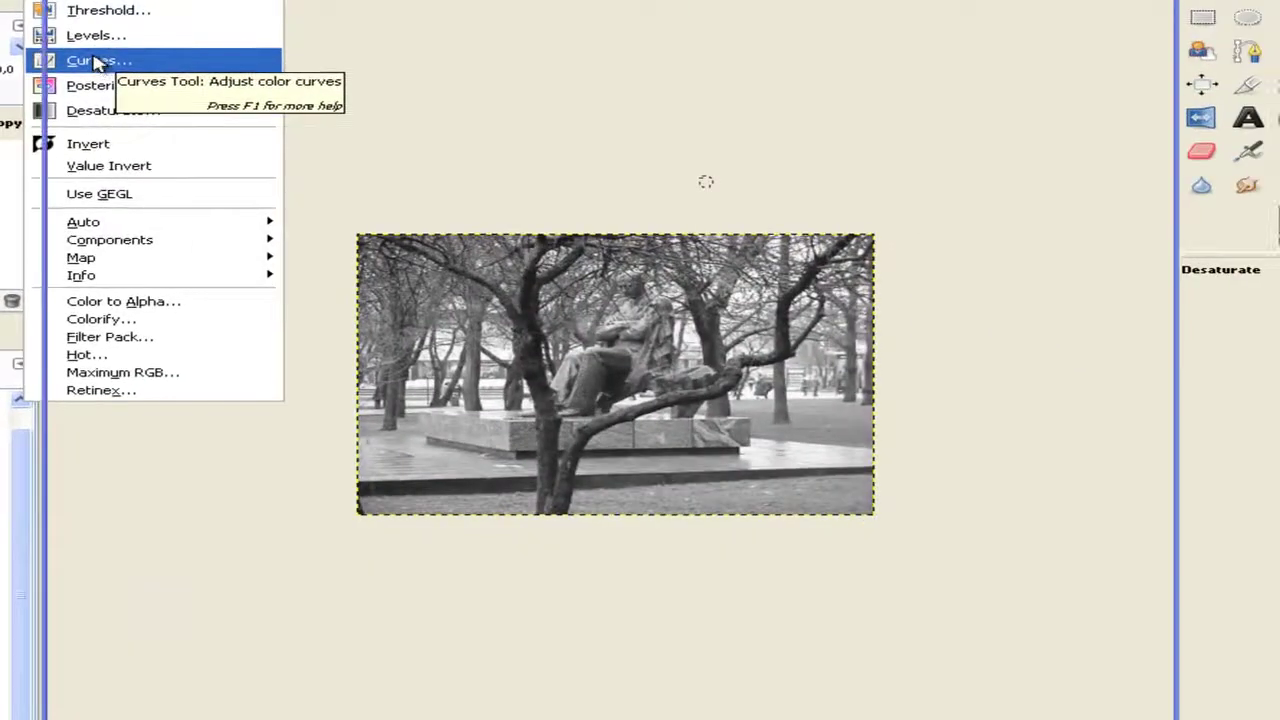
Apply a steep Curves adjustment with a raised black point for near pure black and white.
click(567, 285)
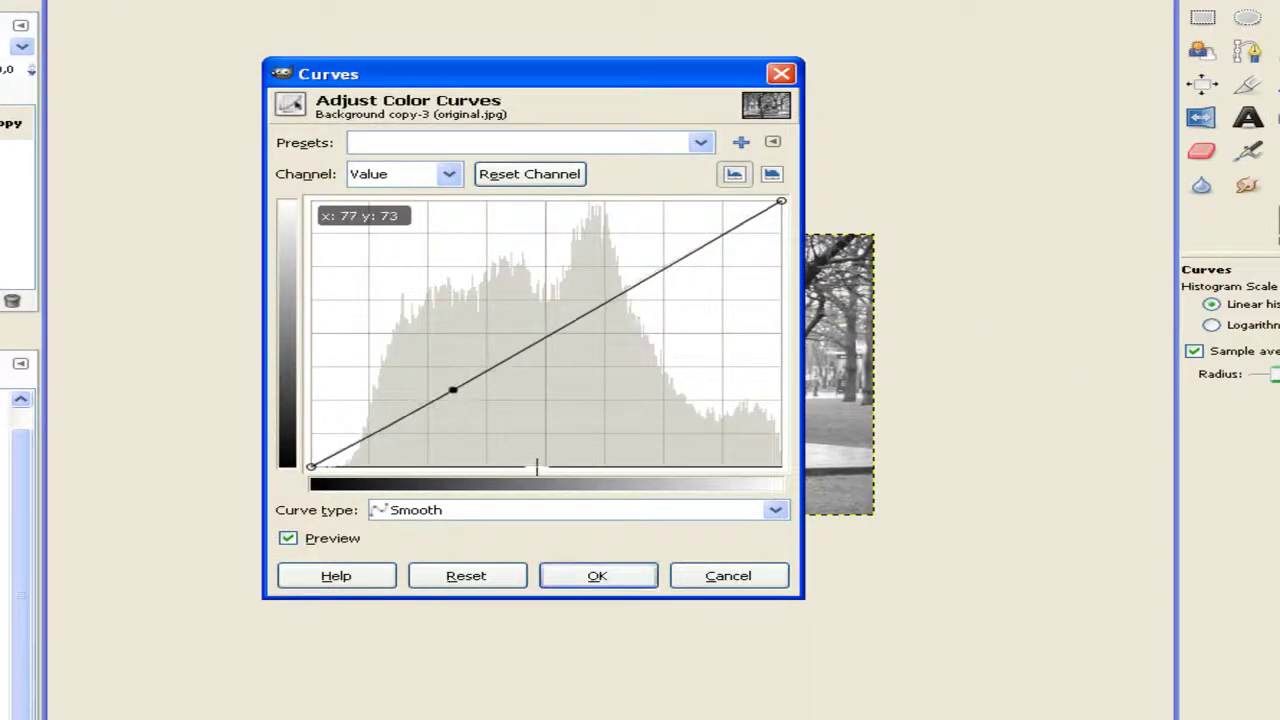
drag(537, 464, 540, 468)
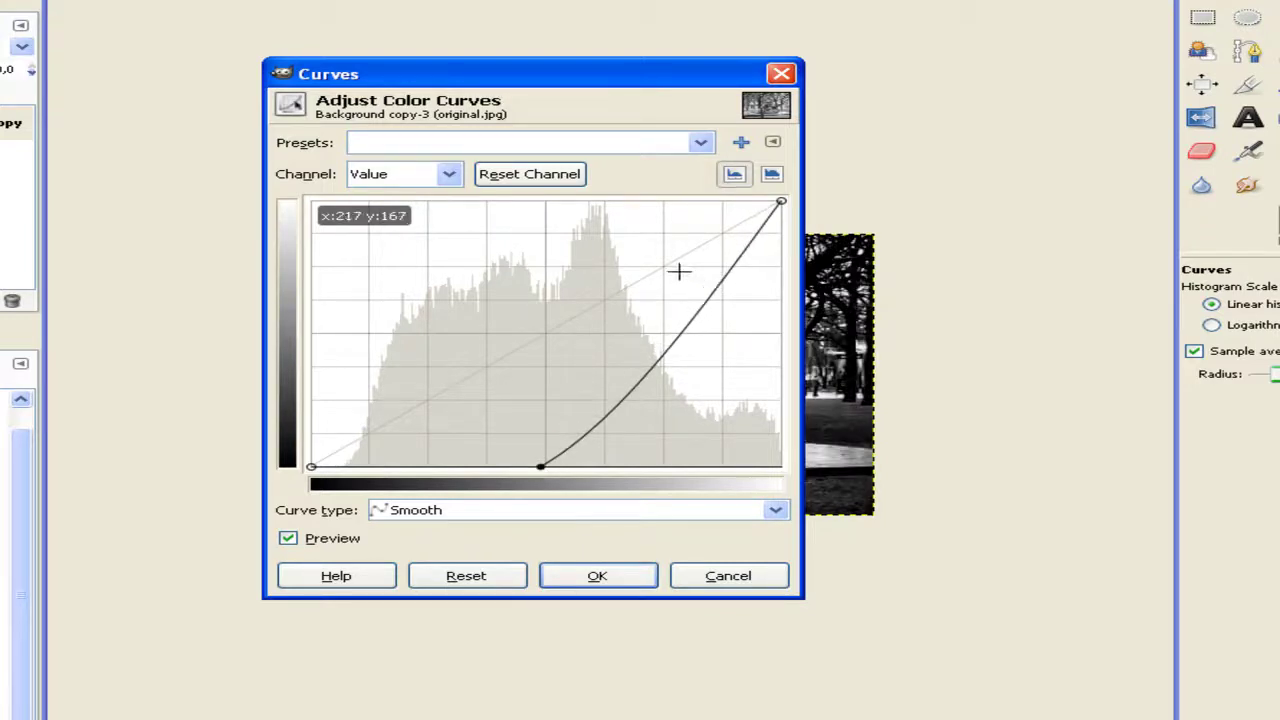
mouse_move(679, 271)
mouse_down()
mouse_move(573, 207)
mouse_move(599, 220)
mouse_up()
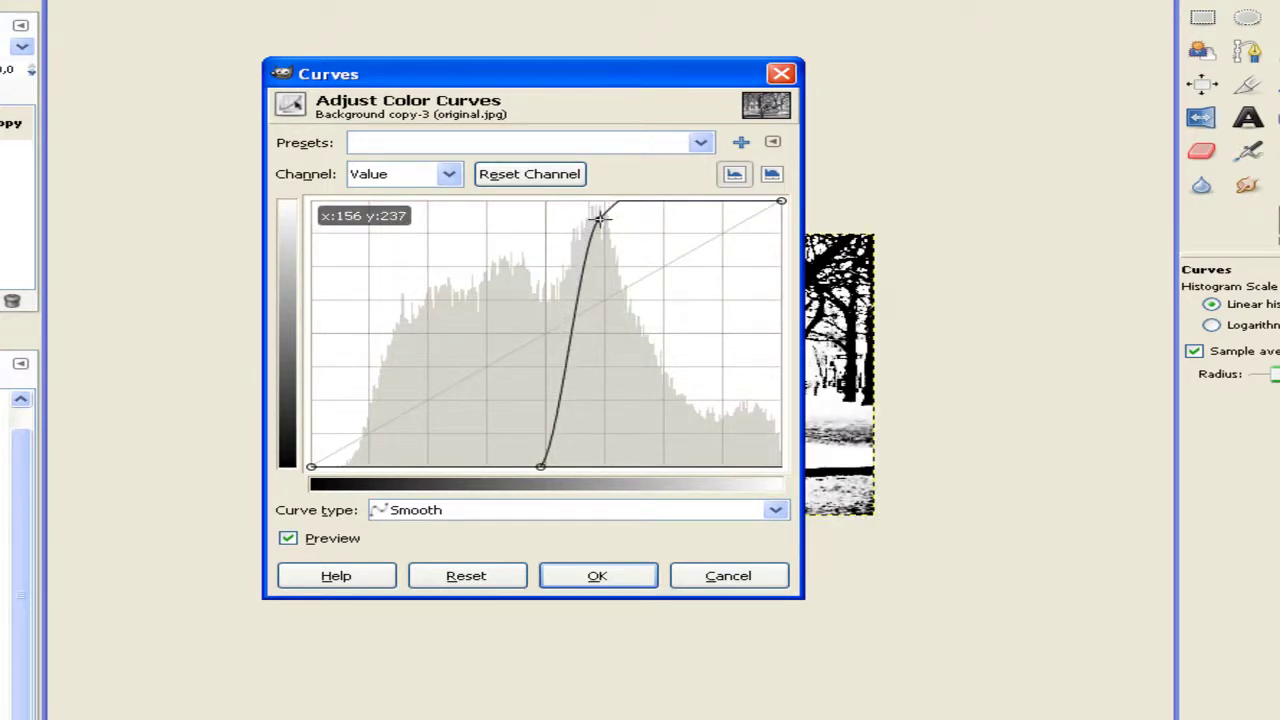
click(640, 573)
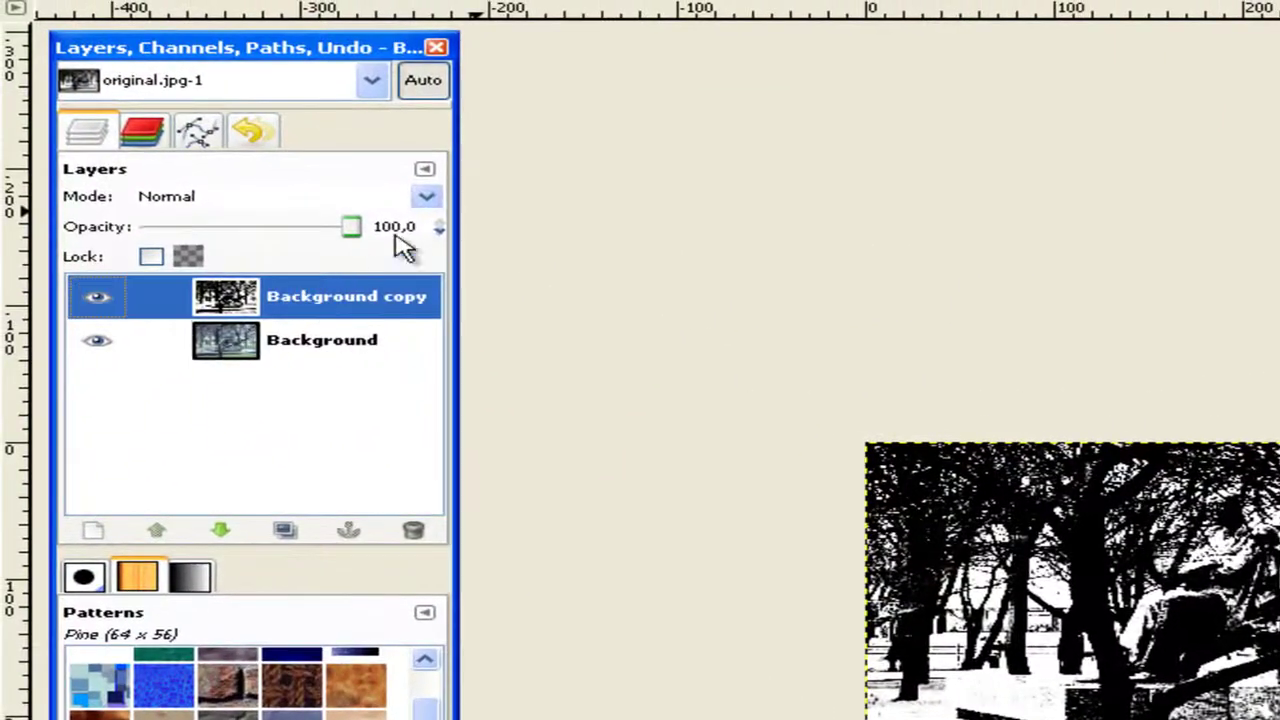
Set the Background copy to Grain merge mode and lower its opacity to 68.2.
click(436, 204)
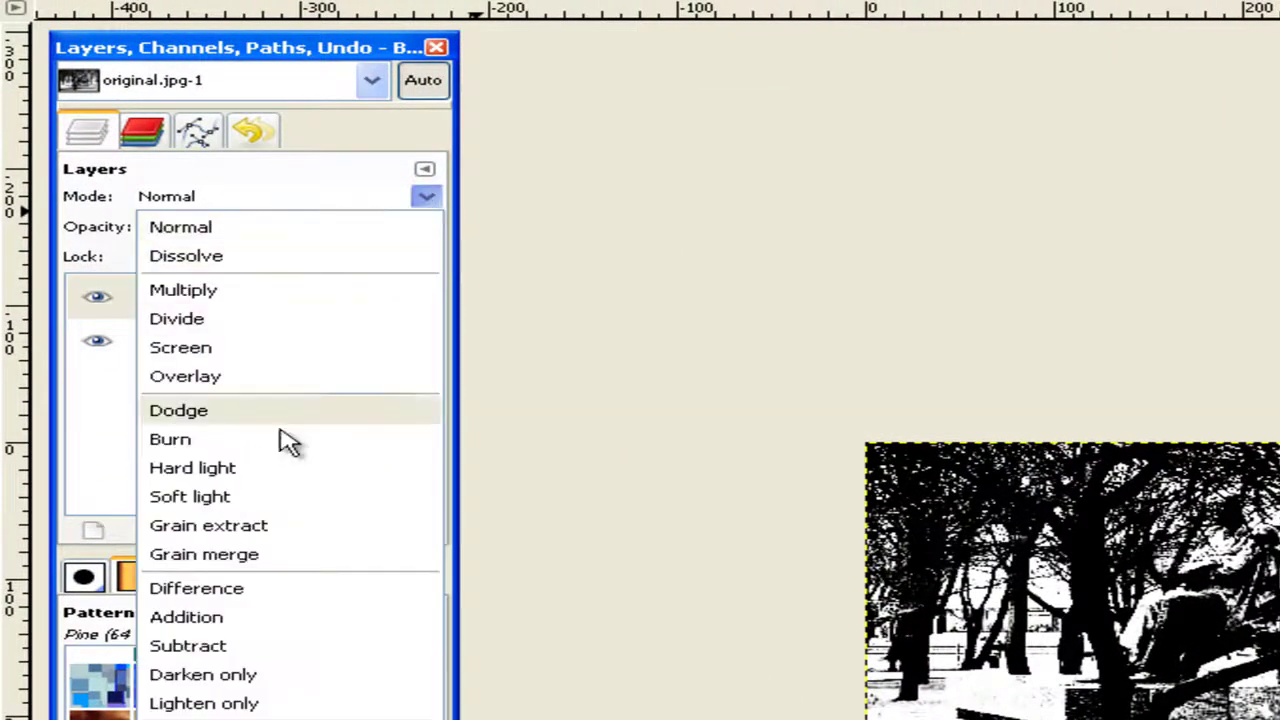
click(200, 554)
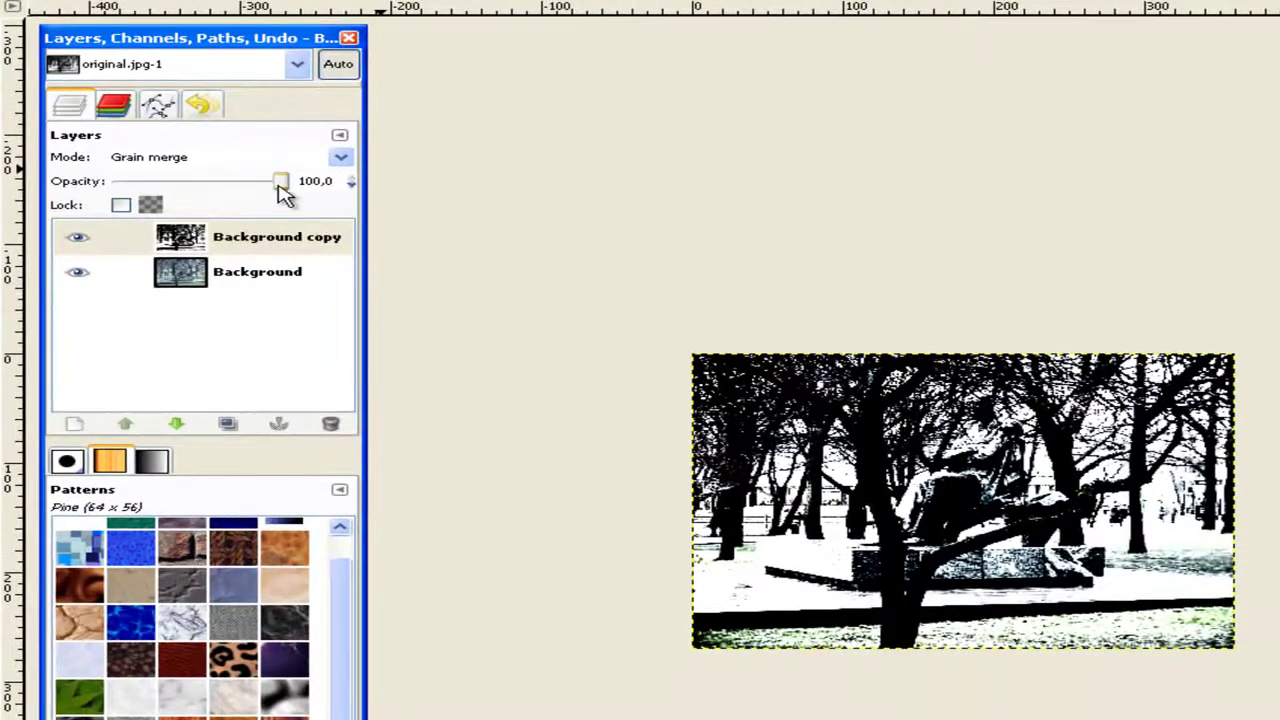
drag(283, 193, 205, 193)
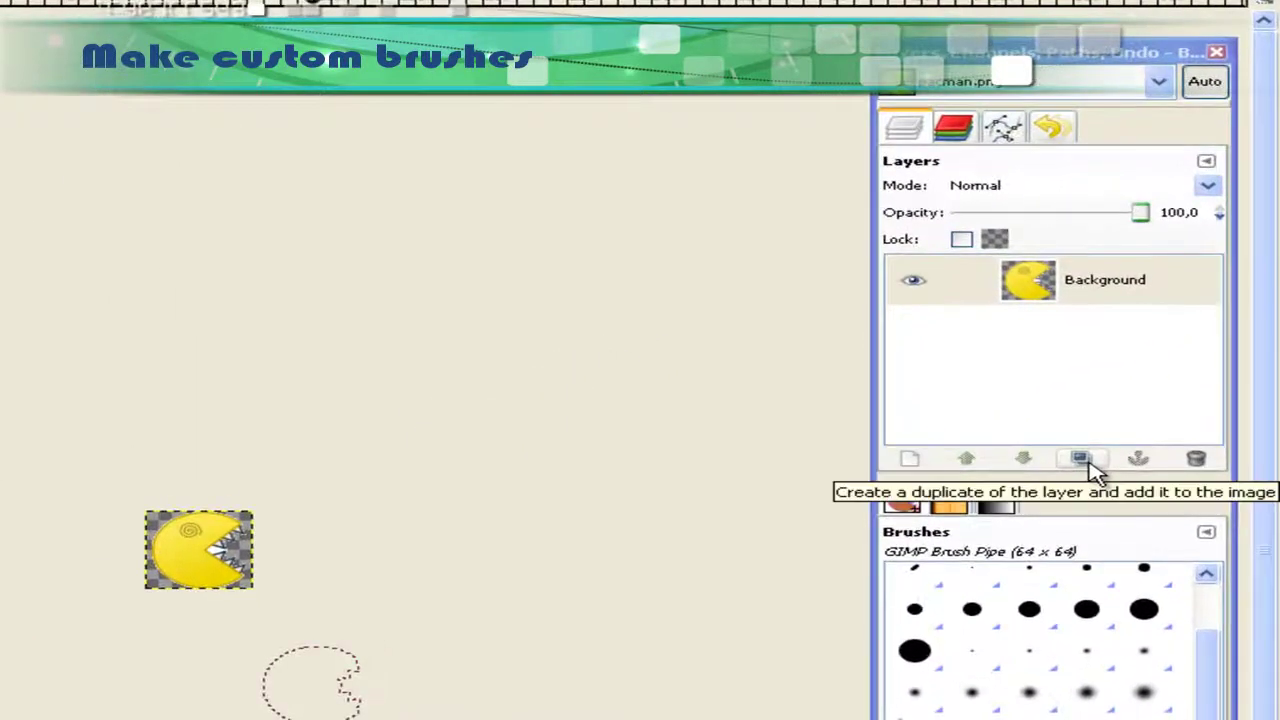
Create Background copy and Background copy#1 from the Pac-Man layer and hide Background.
click(1082, 460)
click(1082, 460)
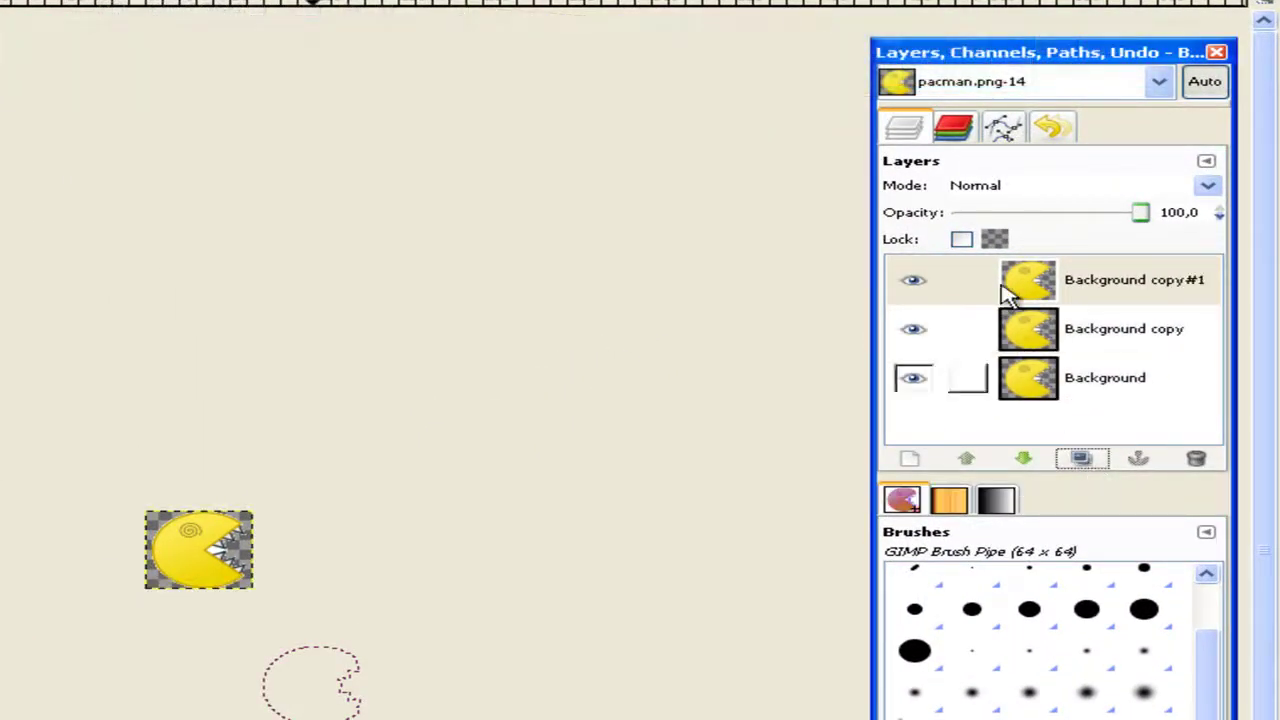
click(912, 378)
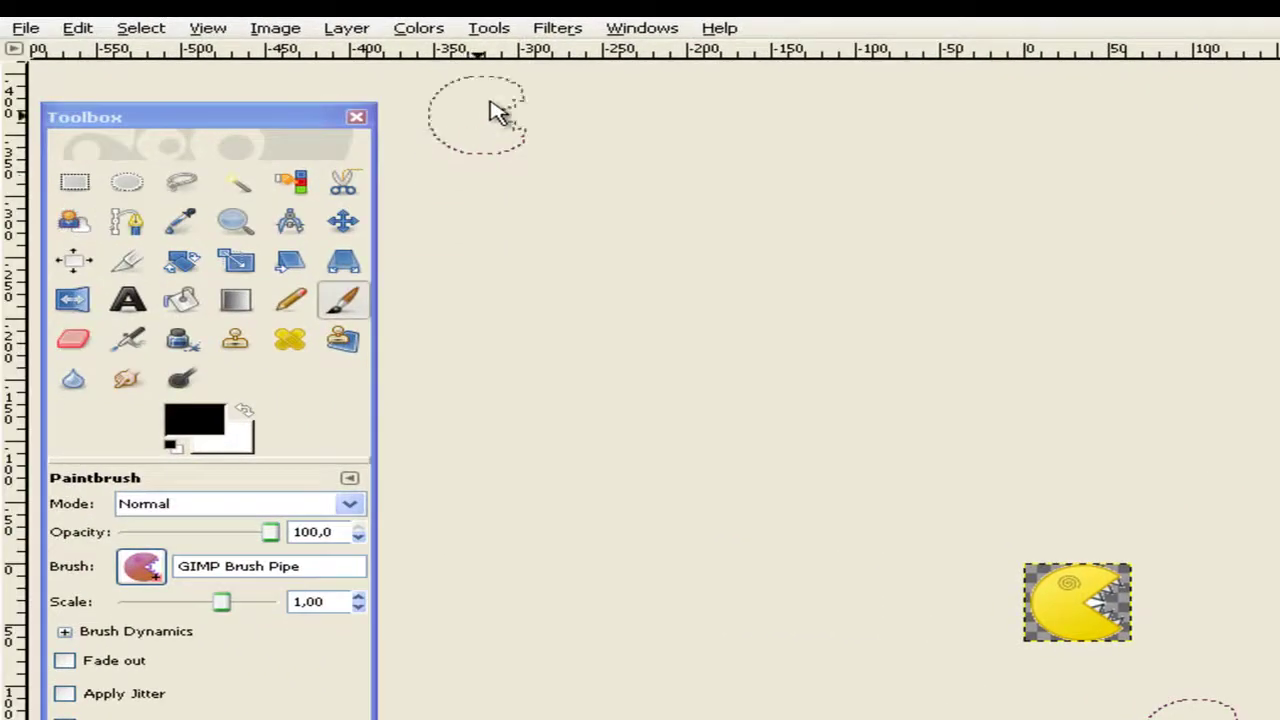
click(451, 40)
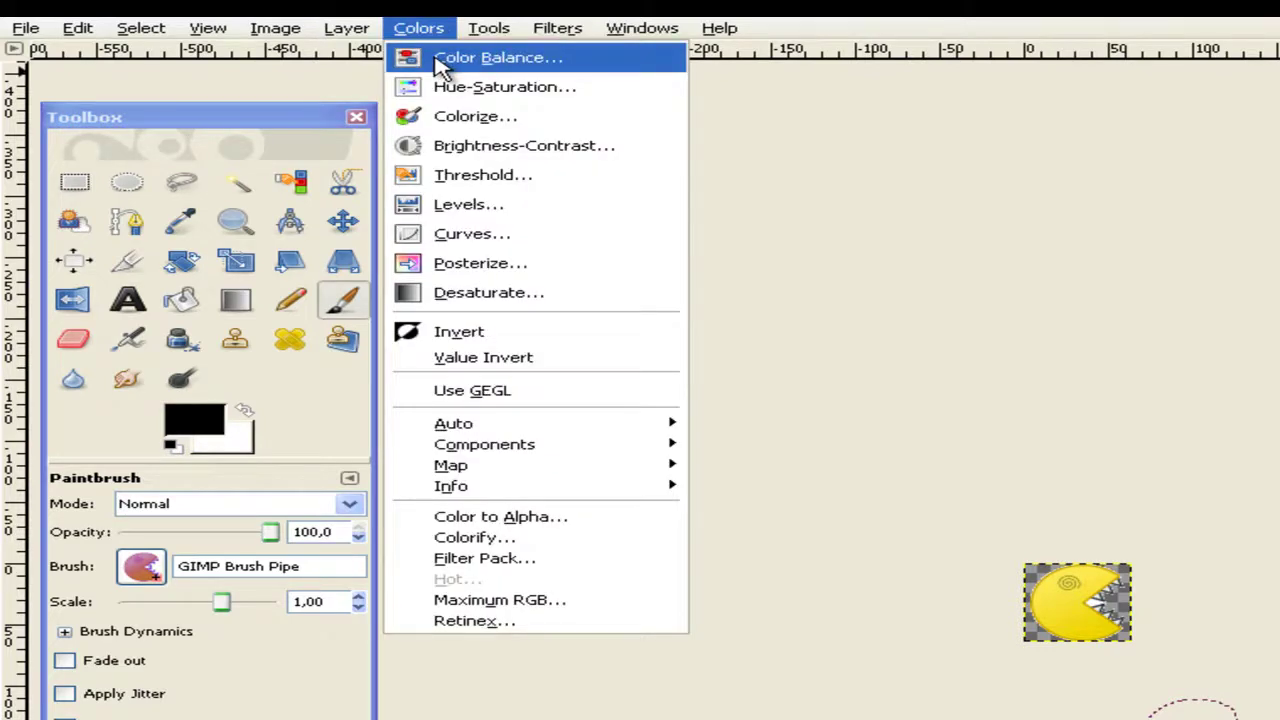
In Color Balance, shift the midtones of Background copy#1 toward cyan, magenta and yellow.
click(443, 62)
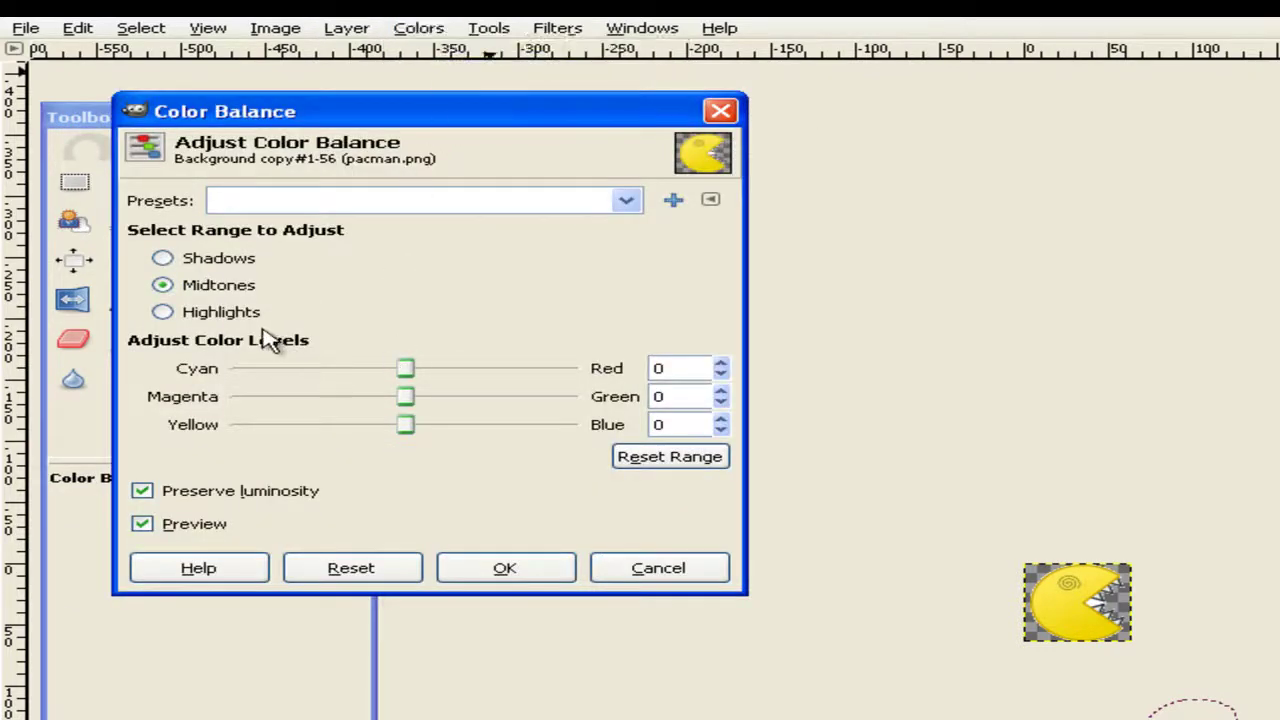
drag(400, 370, 290, 370)
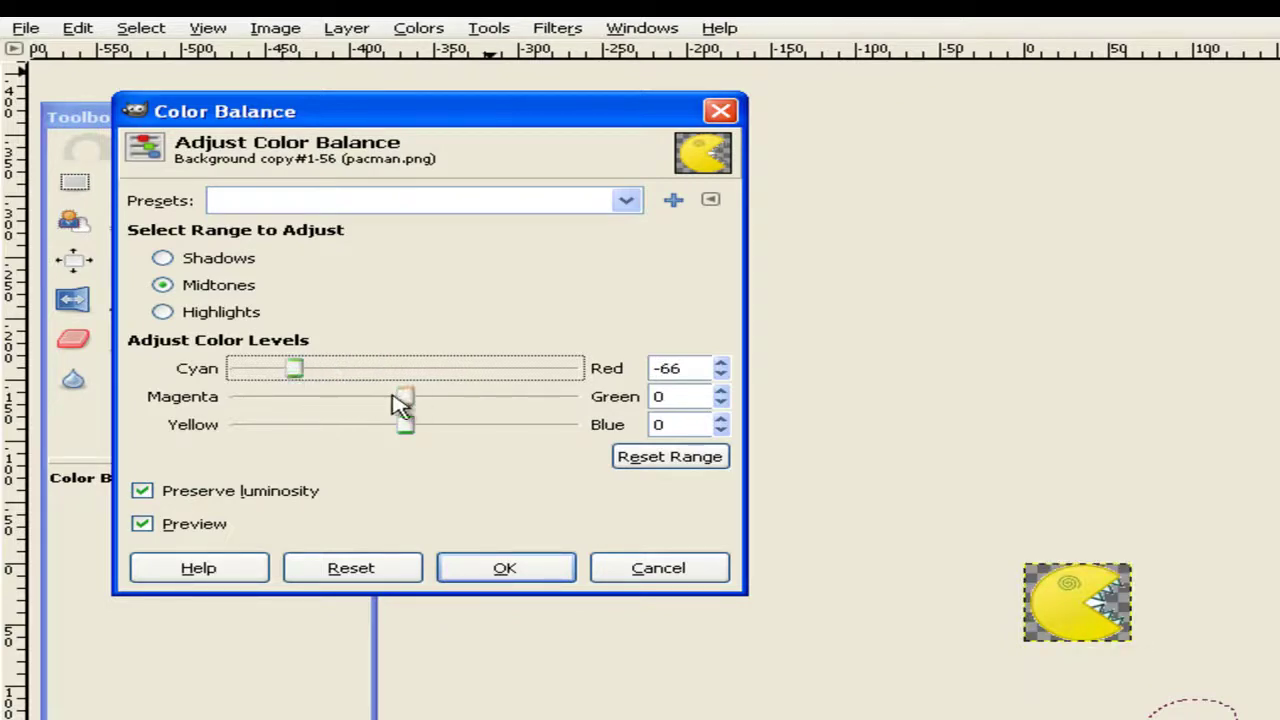
drag(398, 403, 328, 404)
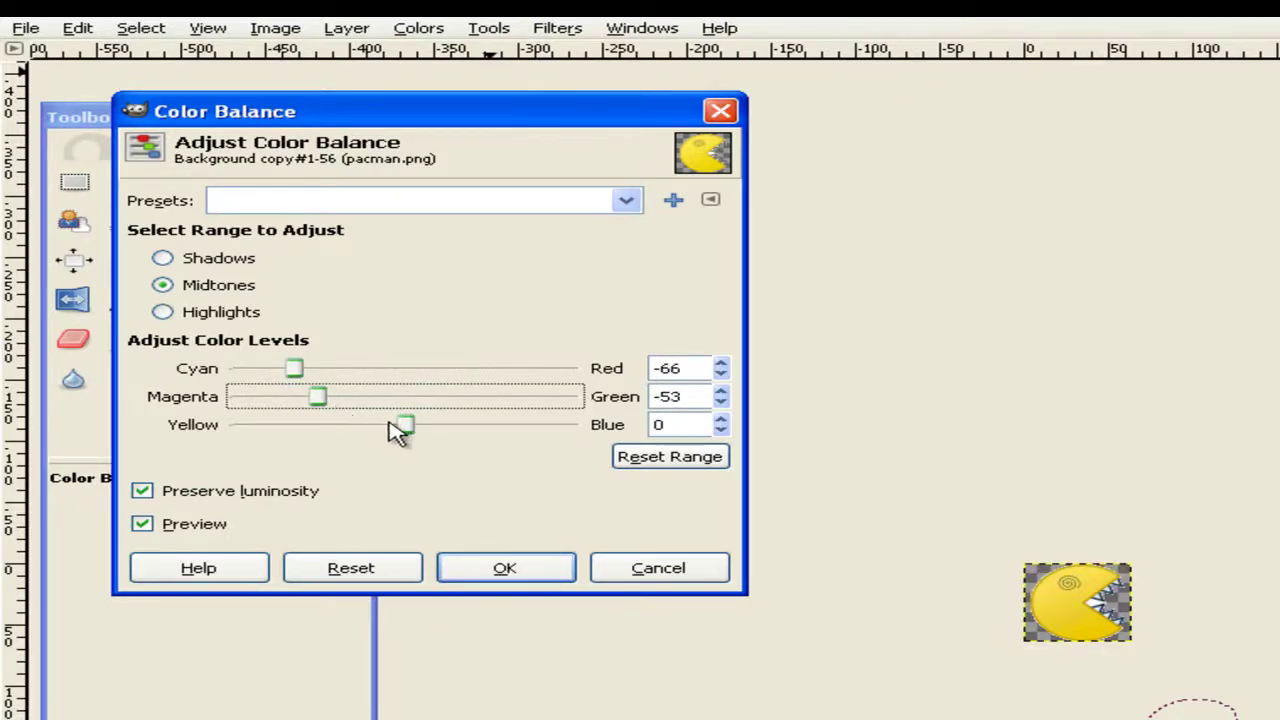
drag(403, 428, 300, 425)
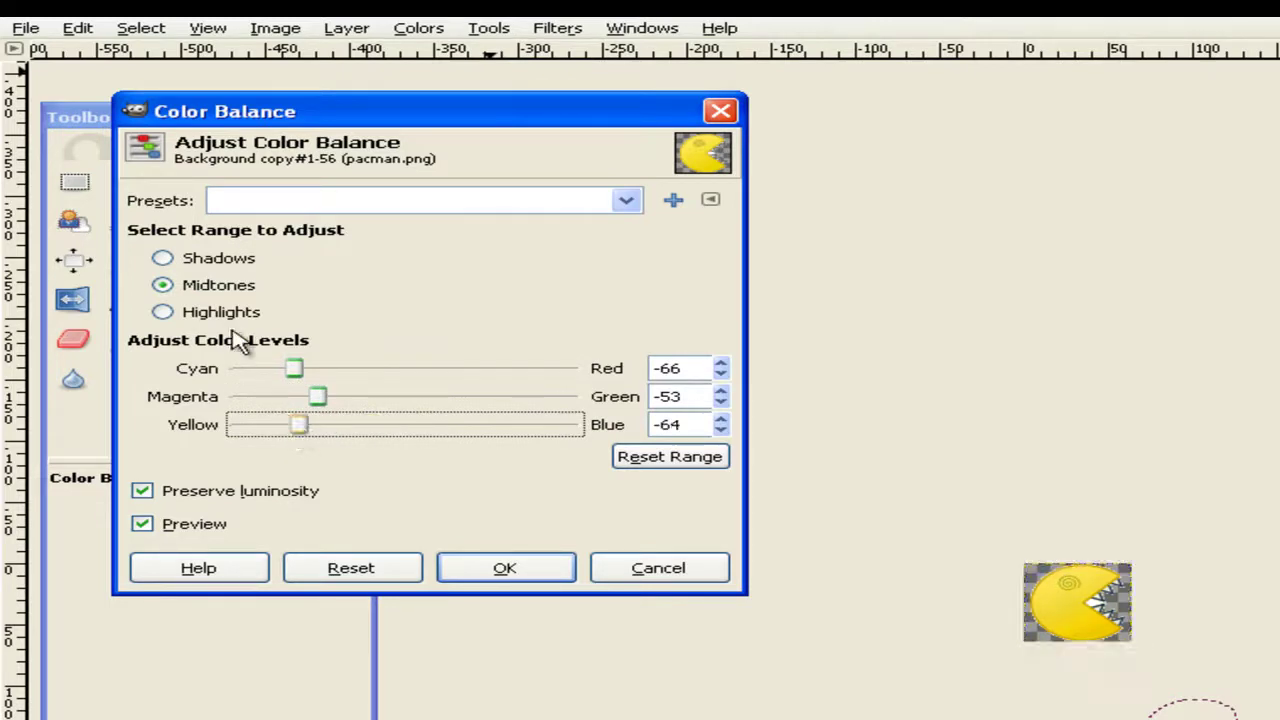
Push the shadows toward red, magenta and slightly toward yellow.
click(207, 272)
mouse_move(403, 372)
mouse_down()
mouse_move(300, 380)
mouse_move(519, 380)
mouse_up()
drag(408, 400, 318, 400)
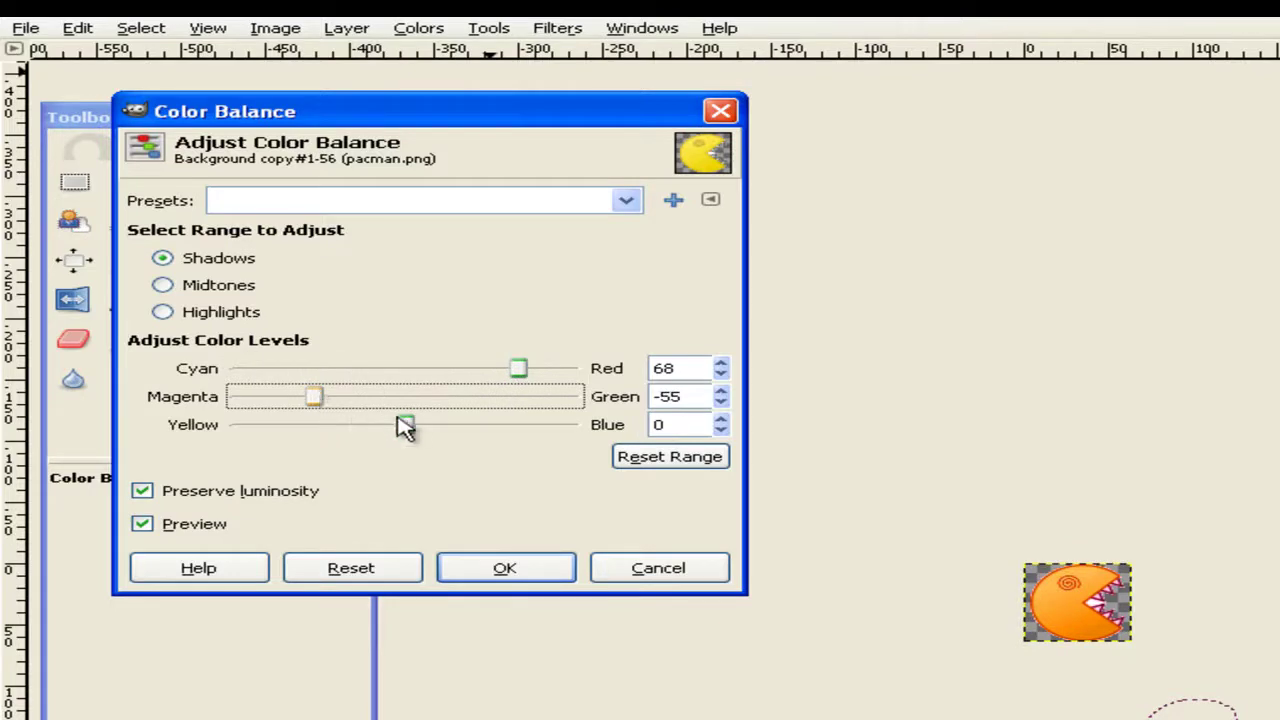
mouse_move(405, 425)
mouse_down()
mouse_move(374, 428)
mouse_move(543, 428)
mouse_move(347, 428)
mouse_up()
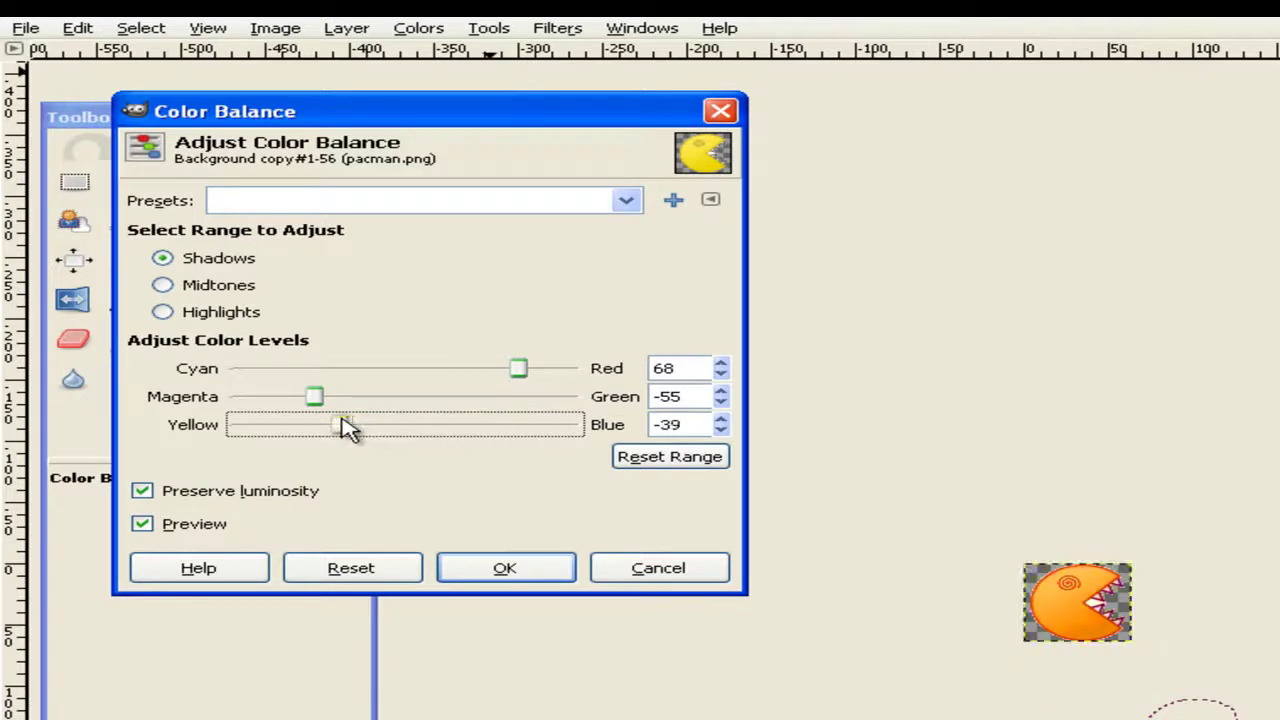
Set the highlights to Red -20, Green -33, Blue 38 and apply the orange balance.
click(221, 312)
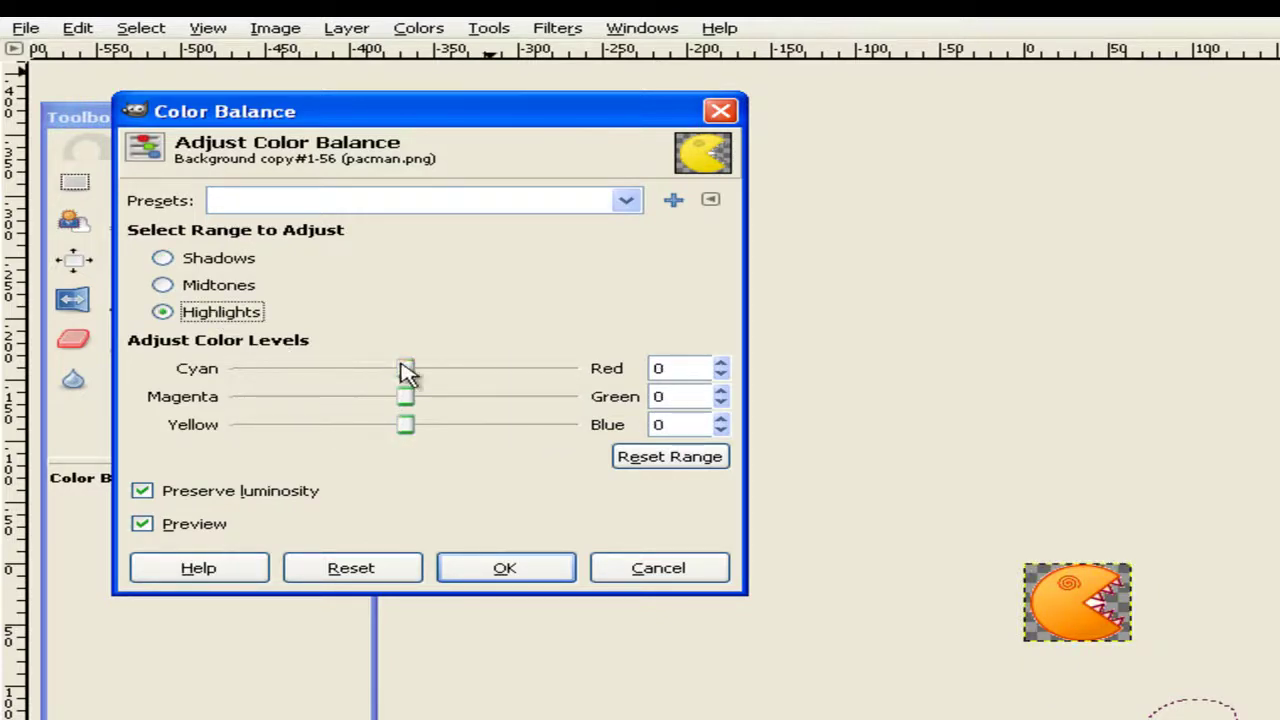
mouse_move(405, 369)
mouse_down()
mouse_move(363, 371)
mouse_move(374, 398)
mouse_move(342, 400)
mouse_up()
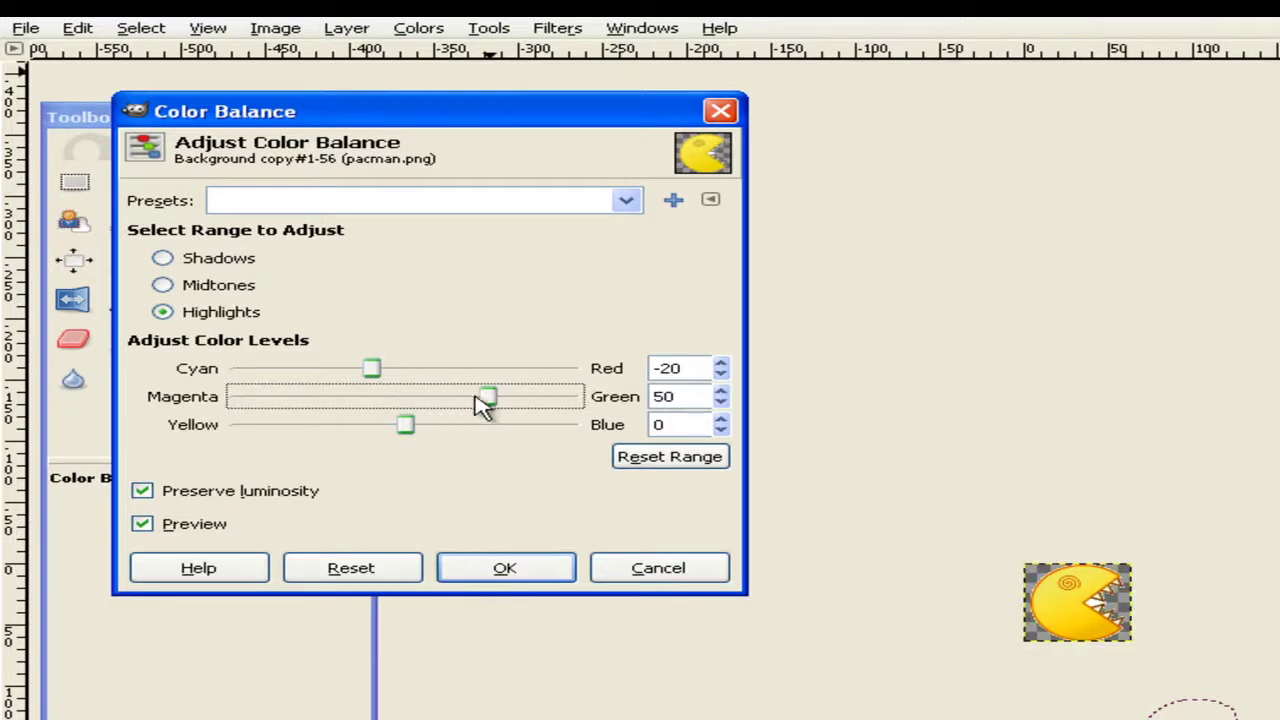
drag(480, 403, 458, 405)
drag(370, 405, 255, 405)
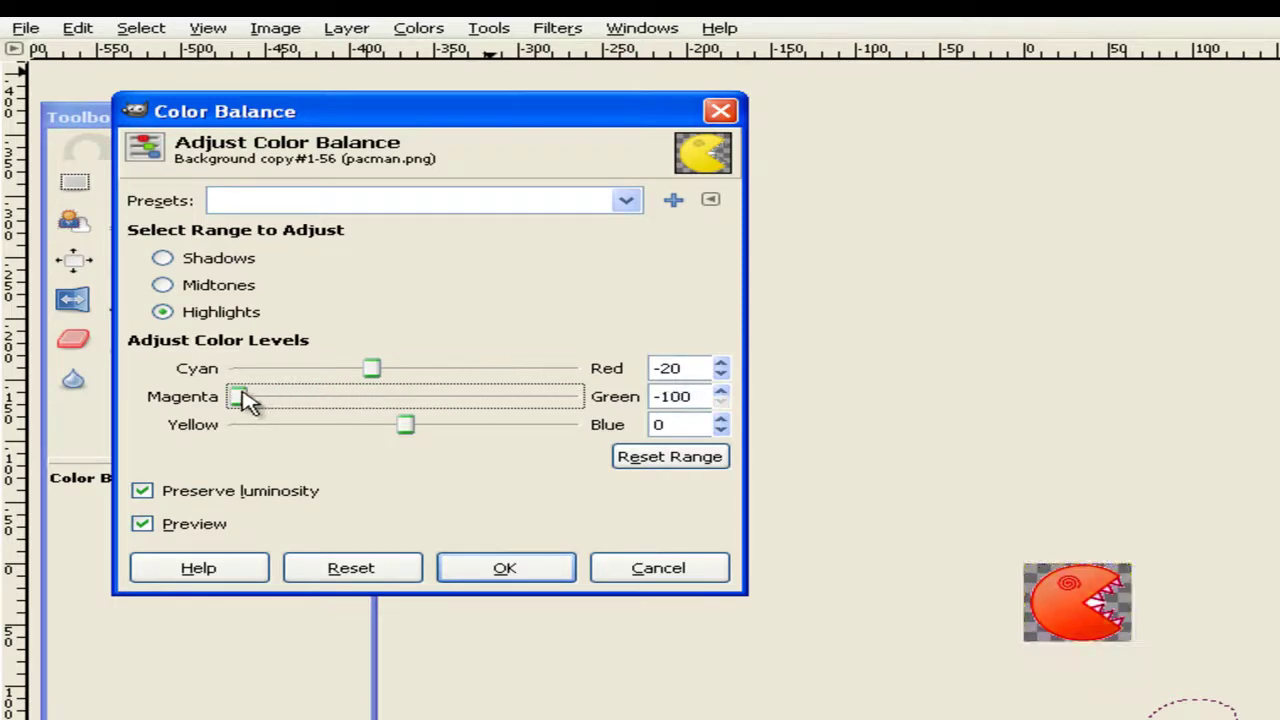
click(313, 397)
drag(330, 405, 466, 434)
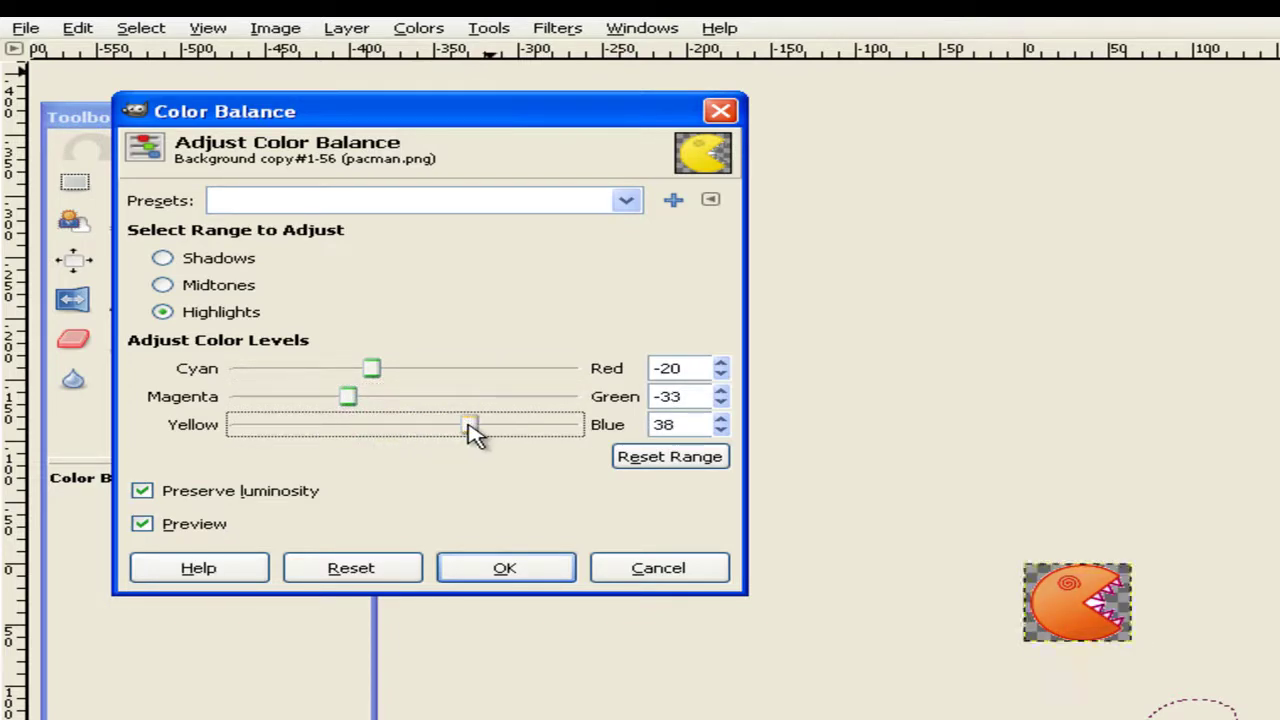
click(518, 570)
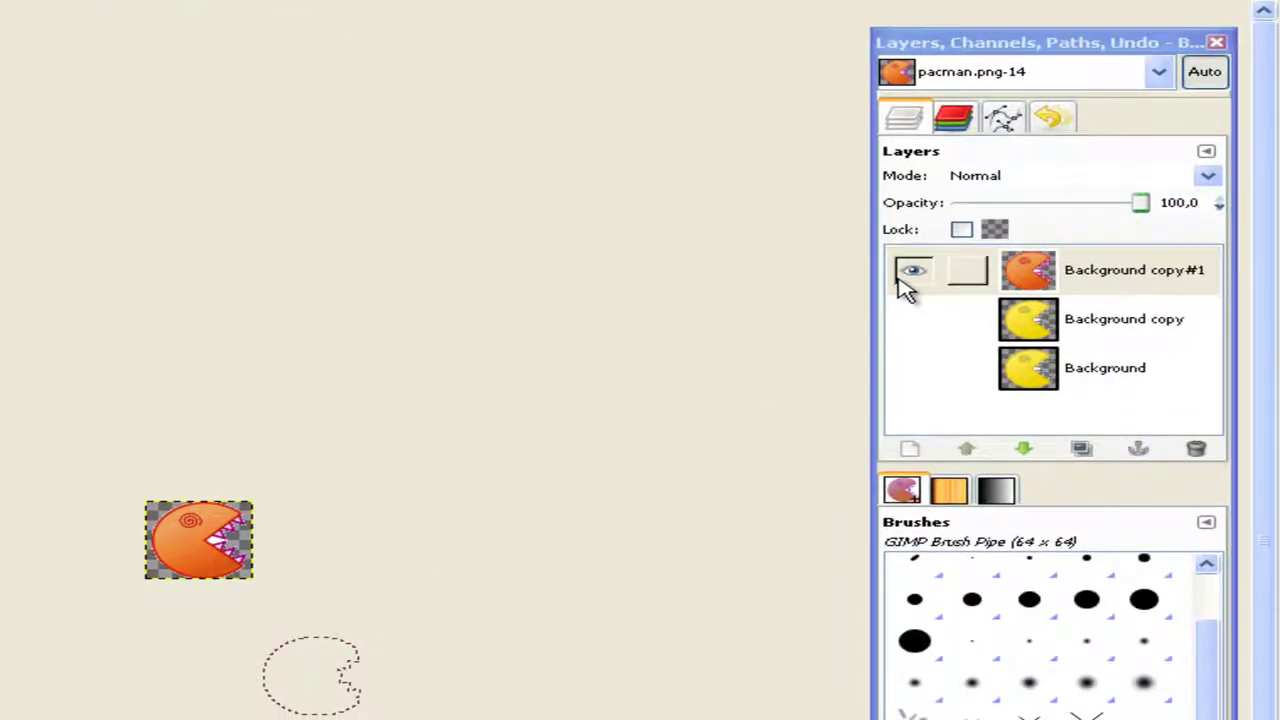
Hide the orange Background copy#1 and show the yellow Background copy layer.
click(905, 272)
click(915, 320)
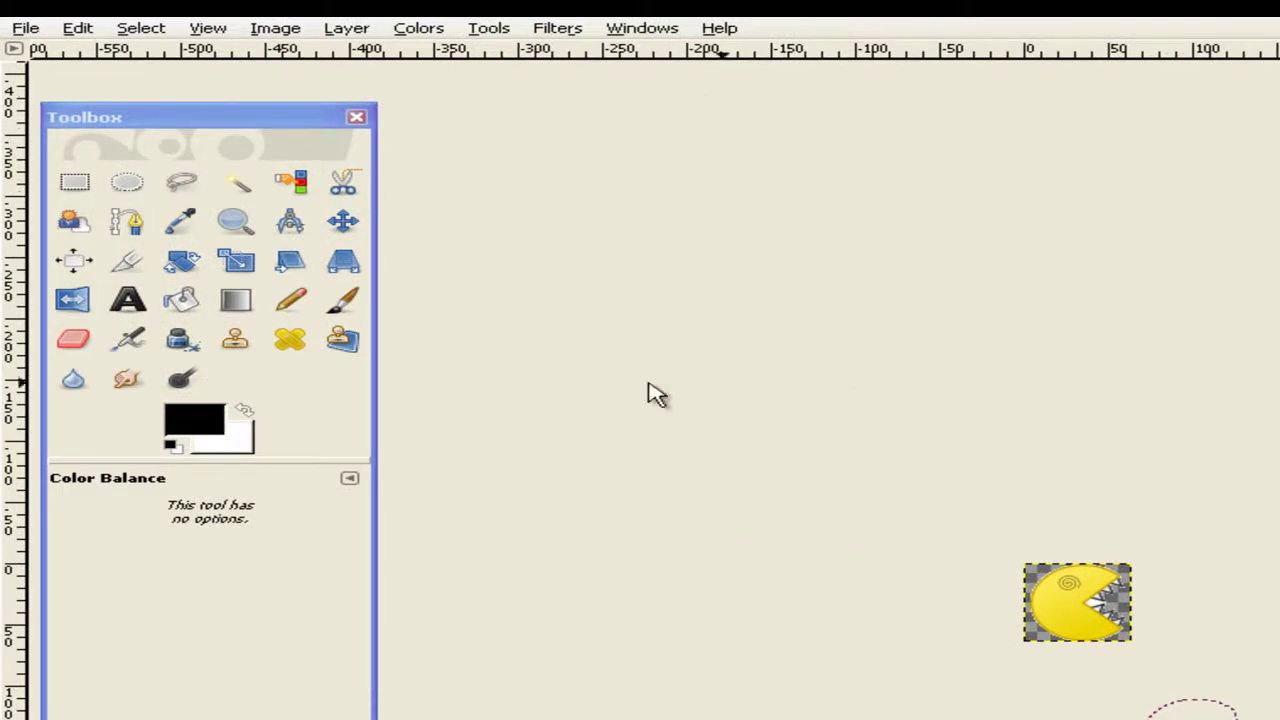
click(418, 28)
In Color Balance, shift the Background copy midtones toward magenta and strongly toward red.
click(440, 55)
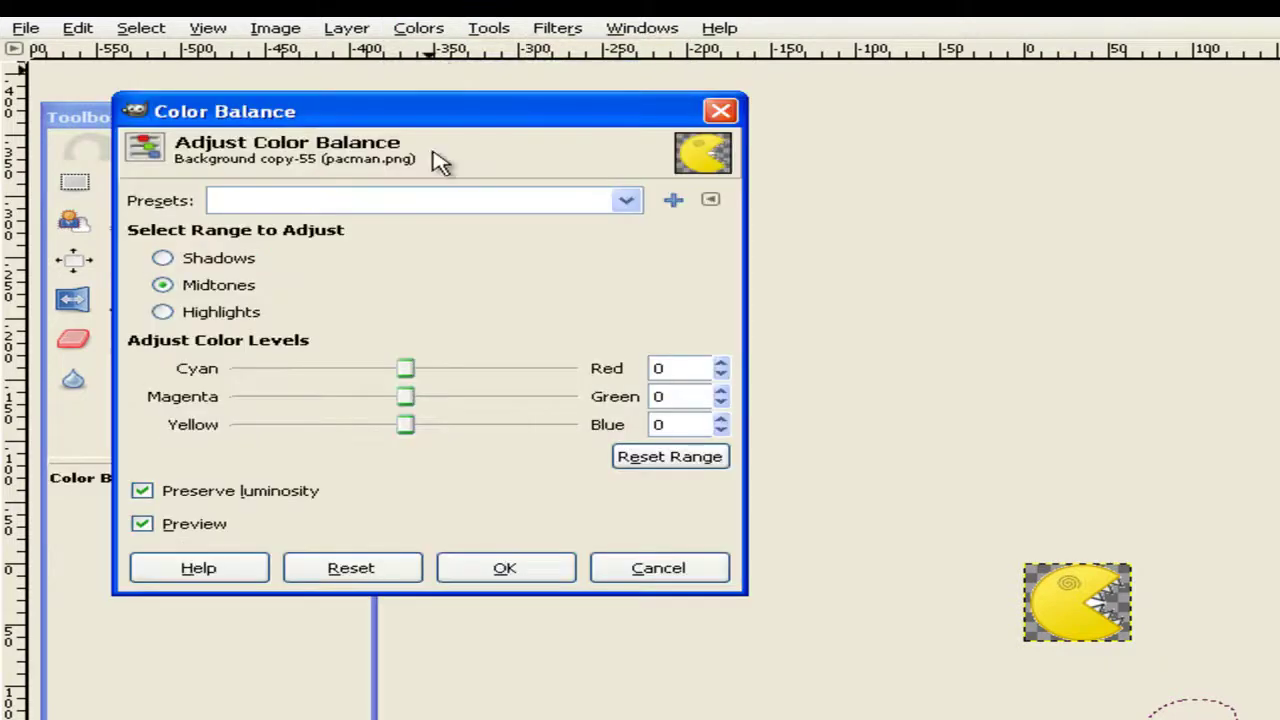
mouse_move(410, 375)
mouse_down()
mouse_move(352, 372)
mouse_move(449, 403)
mouse_move(518, 398)
mouse_up()
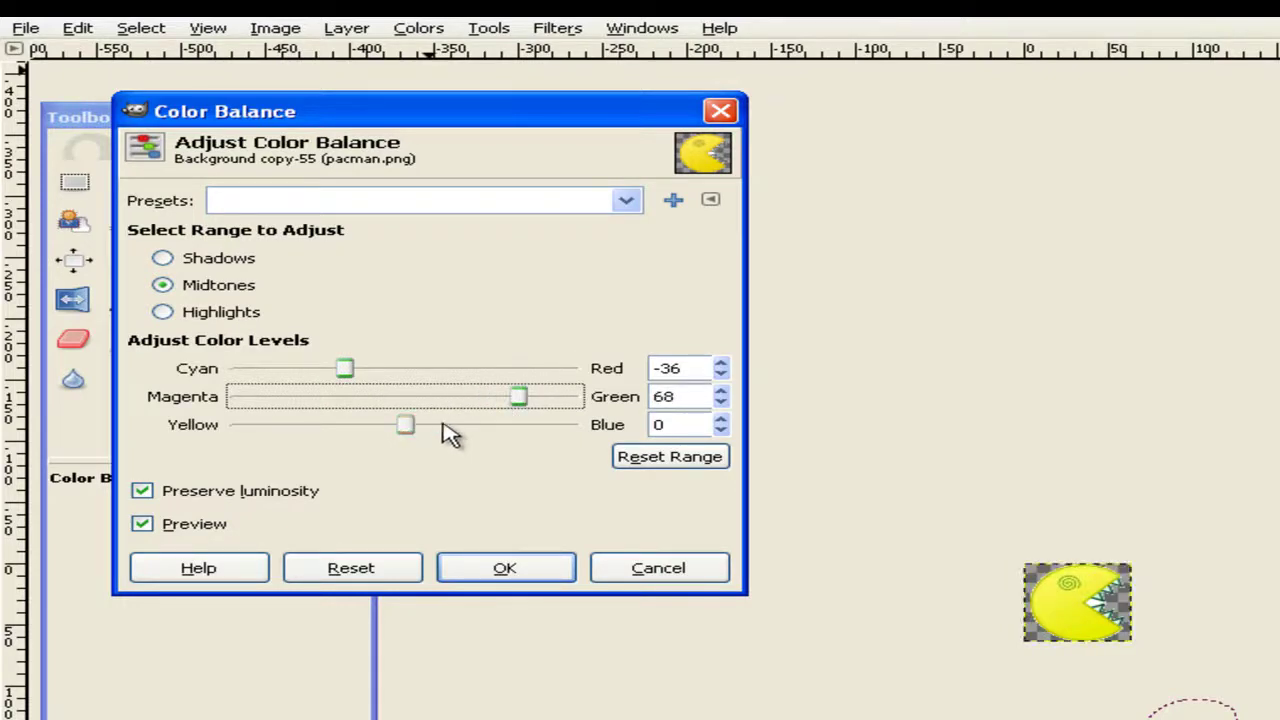
mouse_move(443, 425)
mouse_down()
mouse_move(519, 424)
mouse_move(311, 433)
mouse_up()
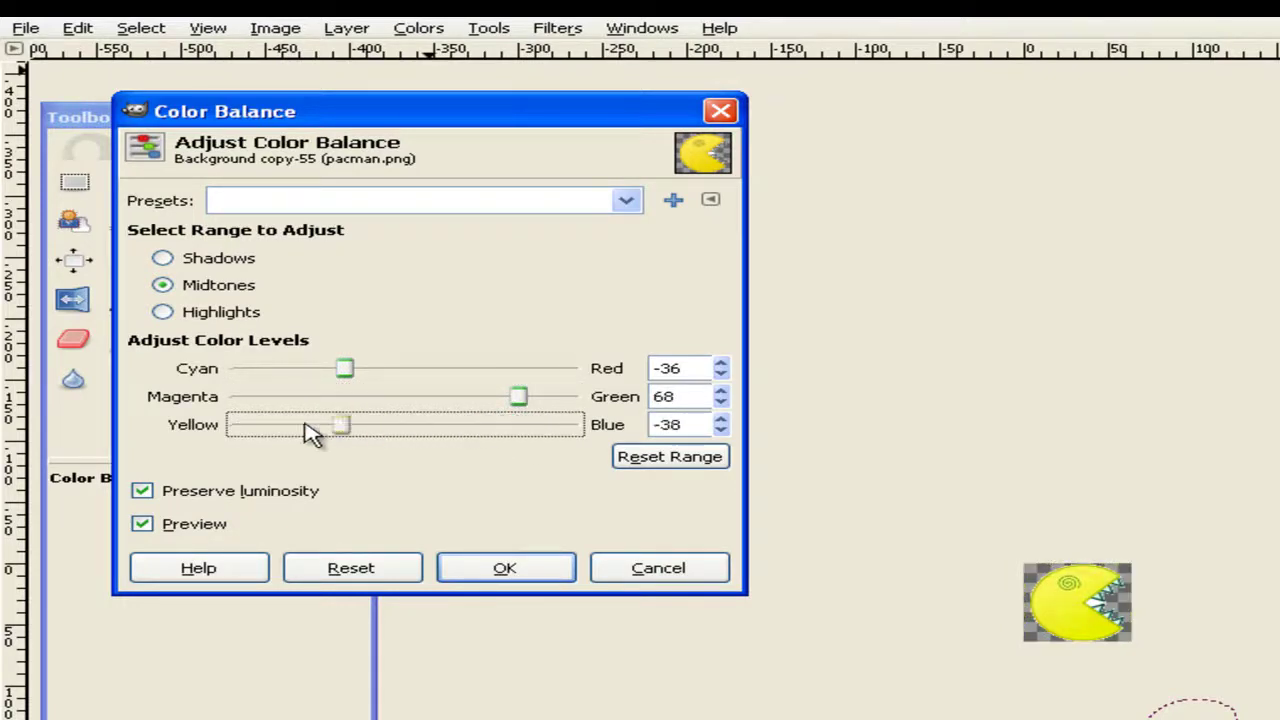
click(318, 430)
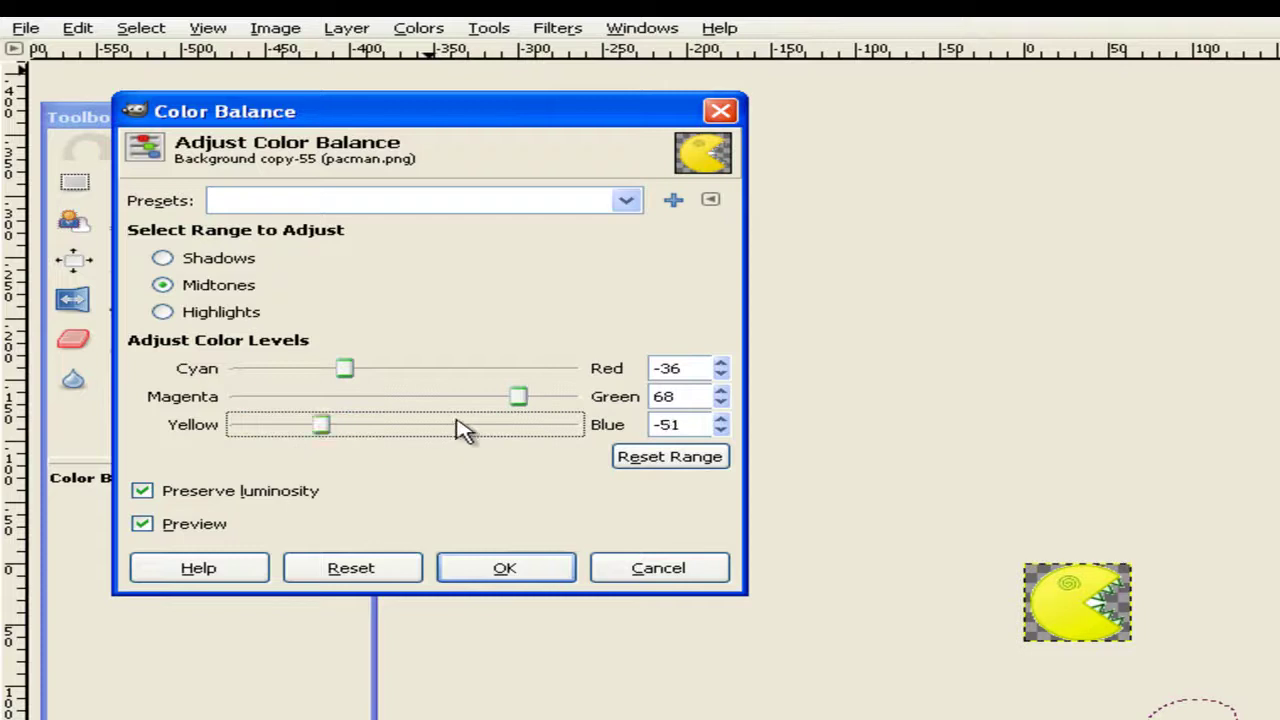
drag(522, 405, 304, 405)
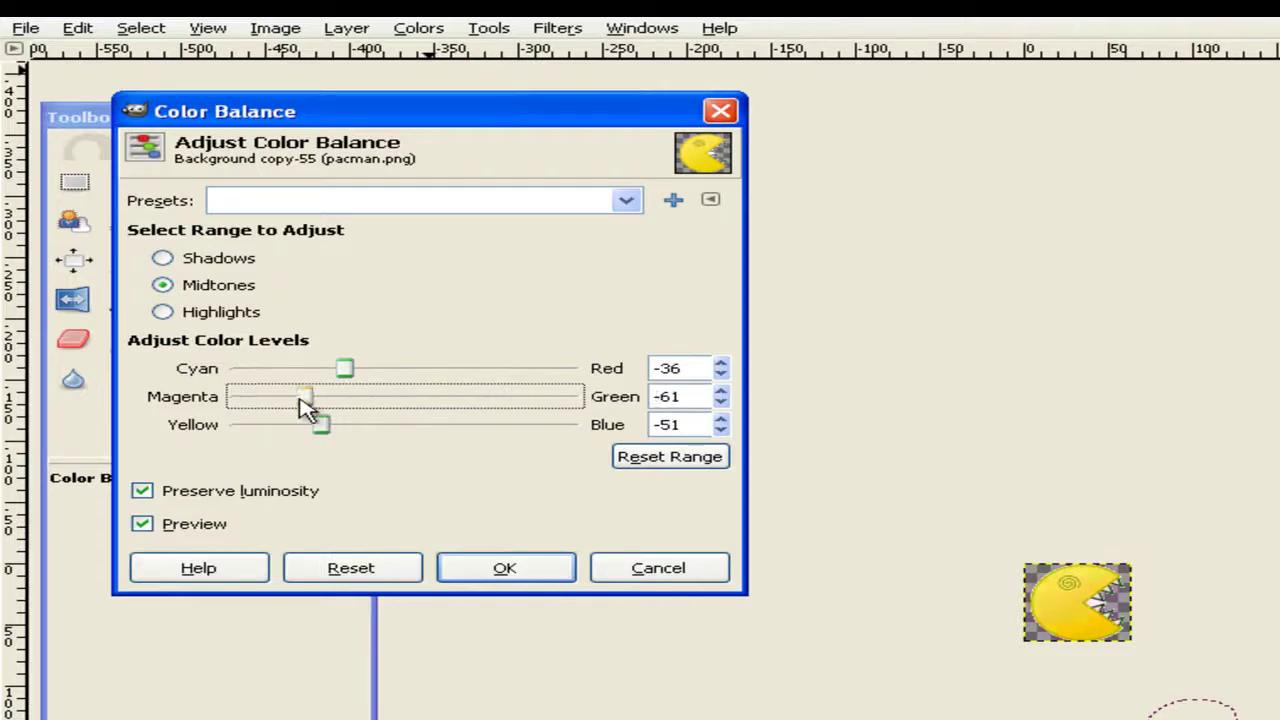
drag(376, 369, 493, 379)
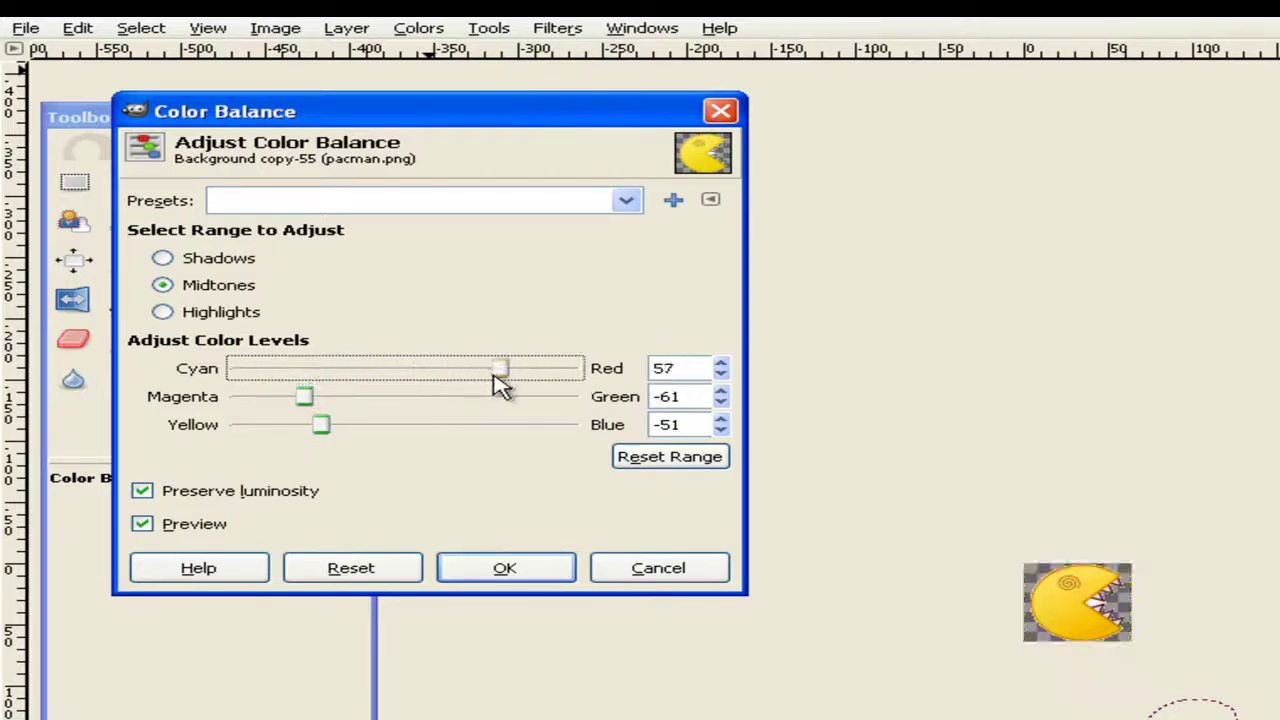
Push the shadows toward red and magenta and adjust their yellow–blue balance.
click(218, 258)
drag(414, 371, 510, 378)
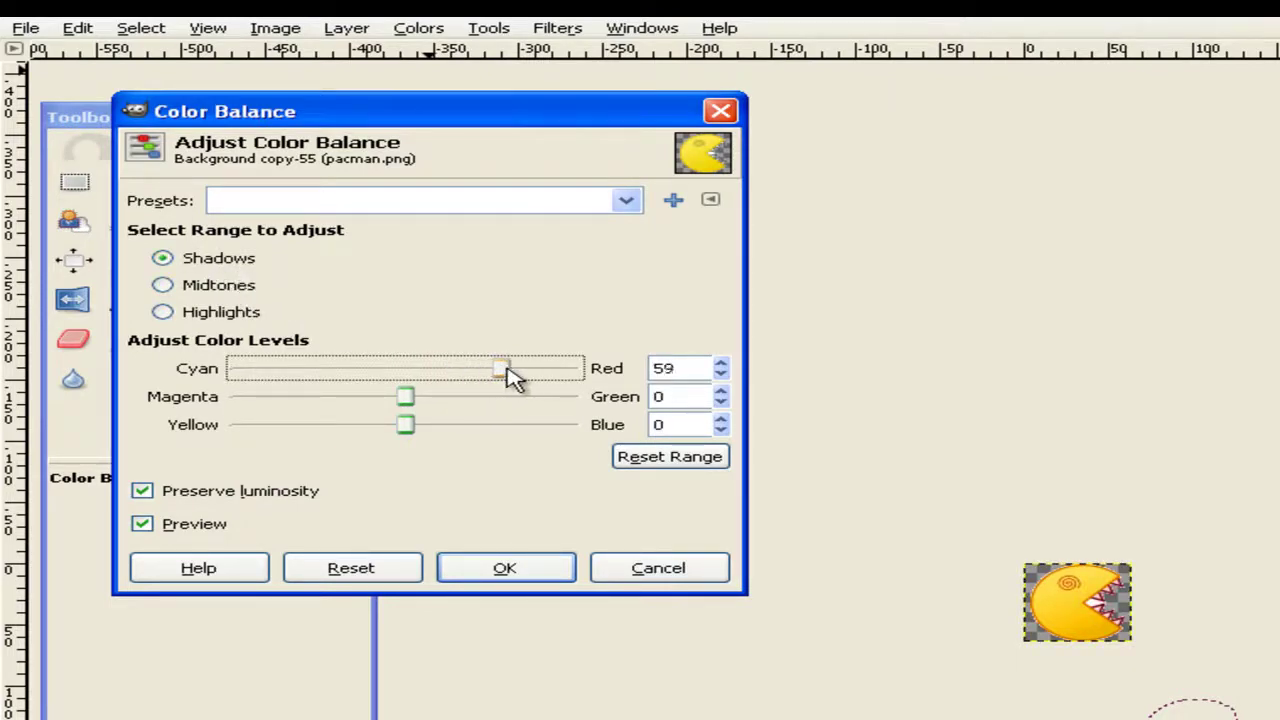
mouse_move(420, 408)
mouse_down()
mouse_move(514, 403)
mouse_move(318, 405)
mouse_up()
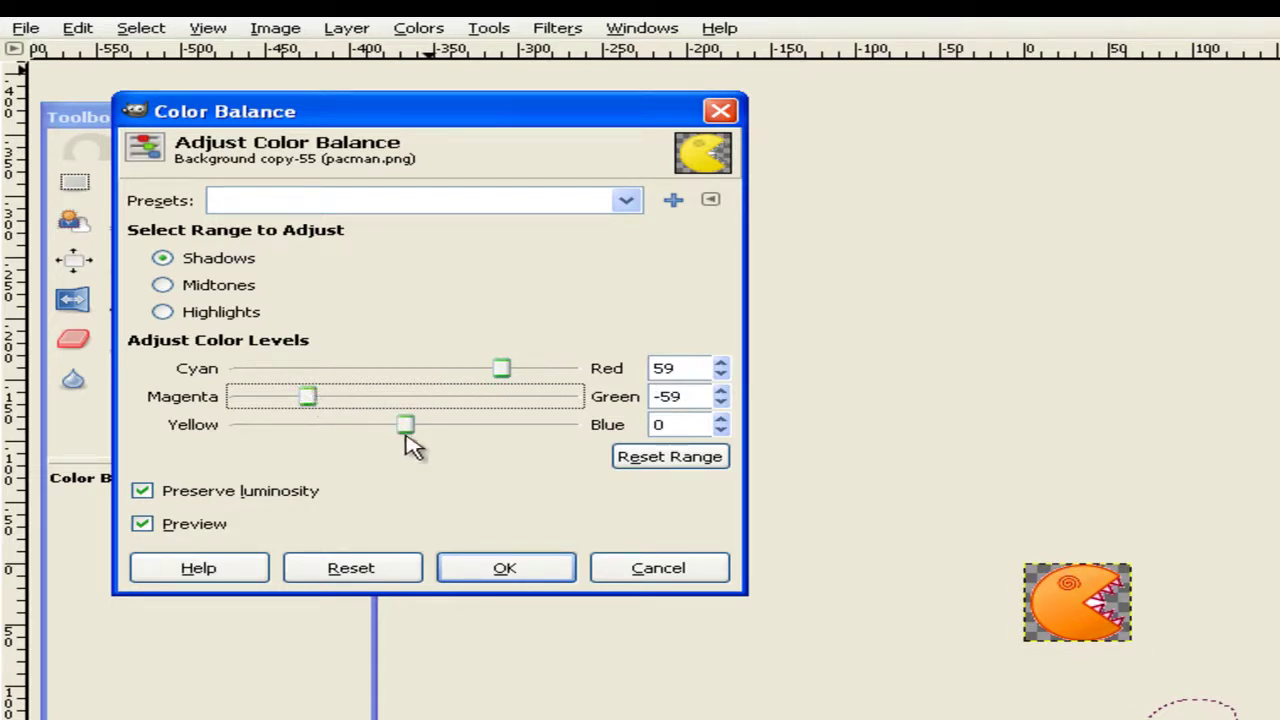
mouse_move(407, 430)
mouse_down()
mouse_move(539, 430)
mouse_move(232, 430)
mouse_move(250, 430)
mouse_up()
Set the highlights to Red -34, Green 6, Blue -71 and apply the balance.
click(213, 312)
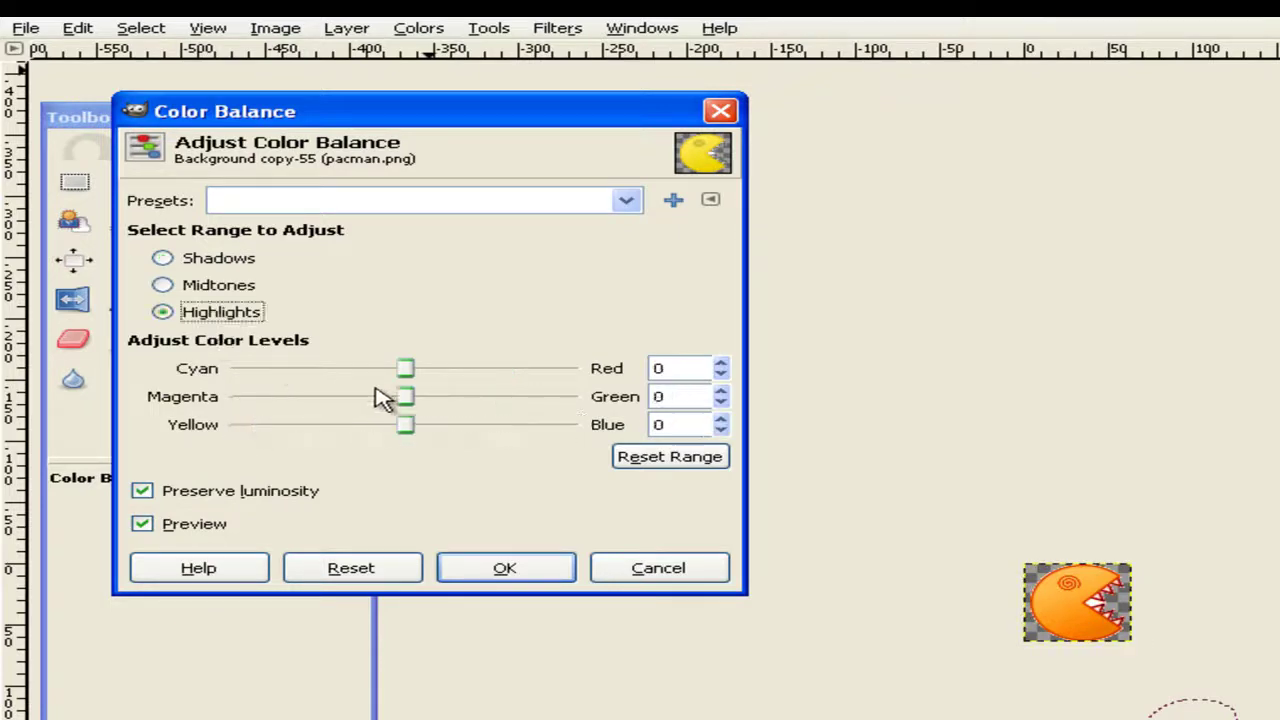
drag(396, 392, 274, 394)
drag(407, 368, 527, 370)
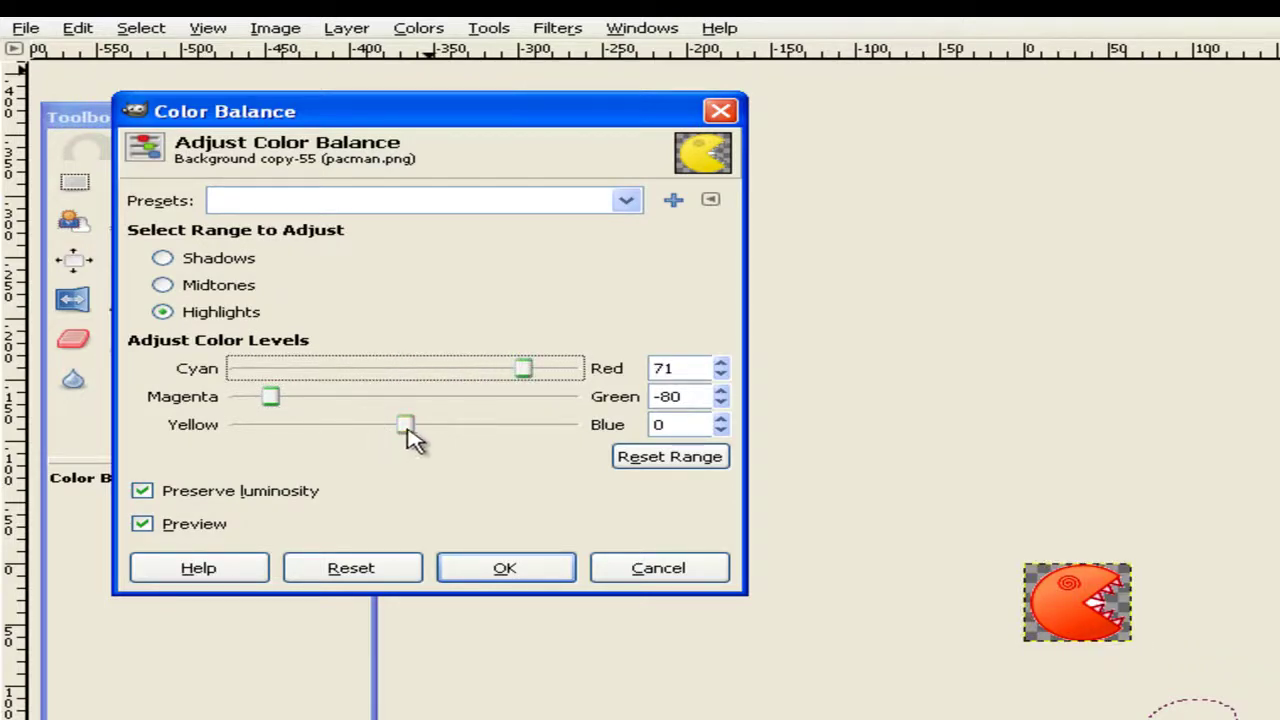
mouse_move(410, 432)
mouse_down()
mouse_move(503, 434)
mouse_move(289, 434)
mouse_move(338, 402)
mouse_move(424, 409)
mouse_up()
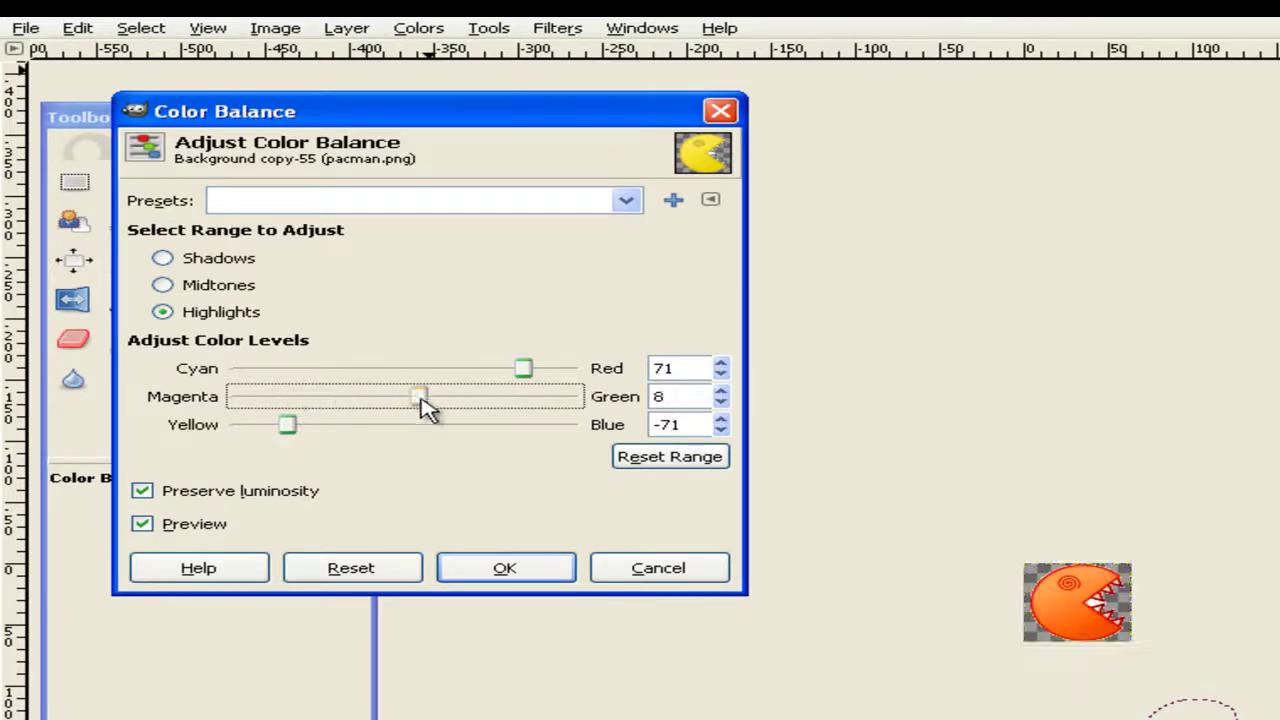
click(528, 372)
drag(555, 370, 340, 376)
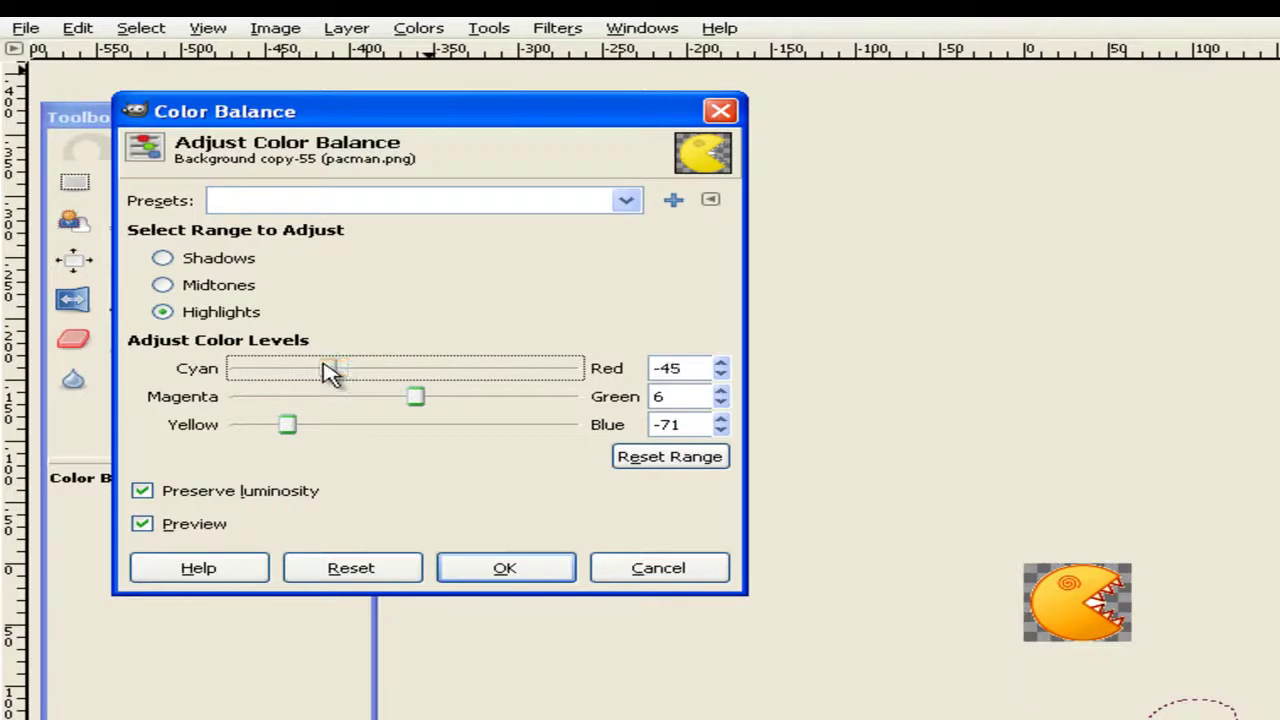
drag(330, 372, 316, 372)
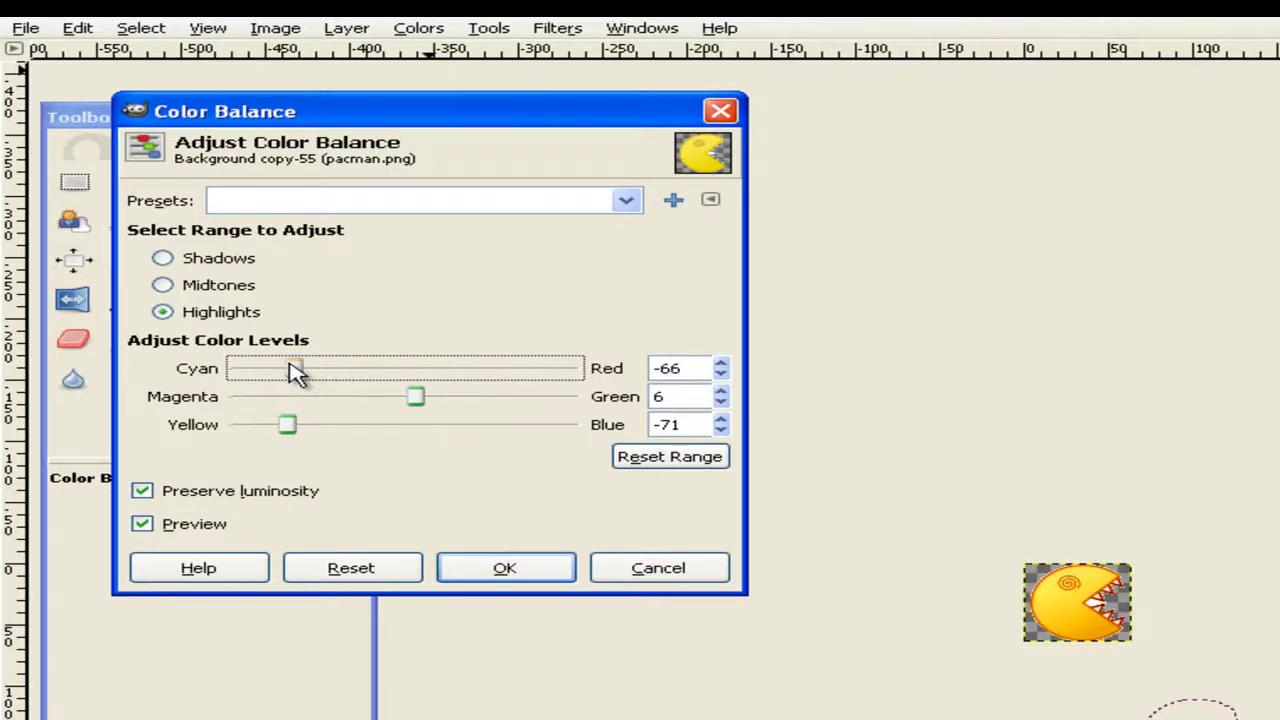
drag(296, 370, 357, 372)
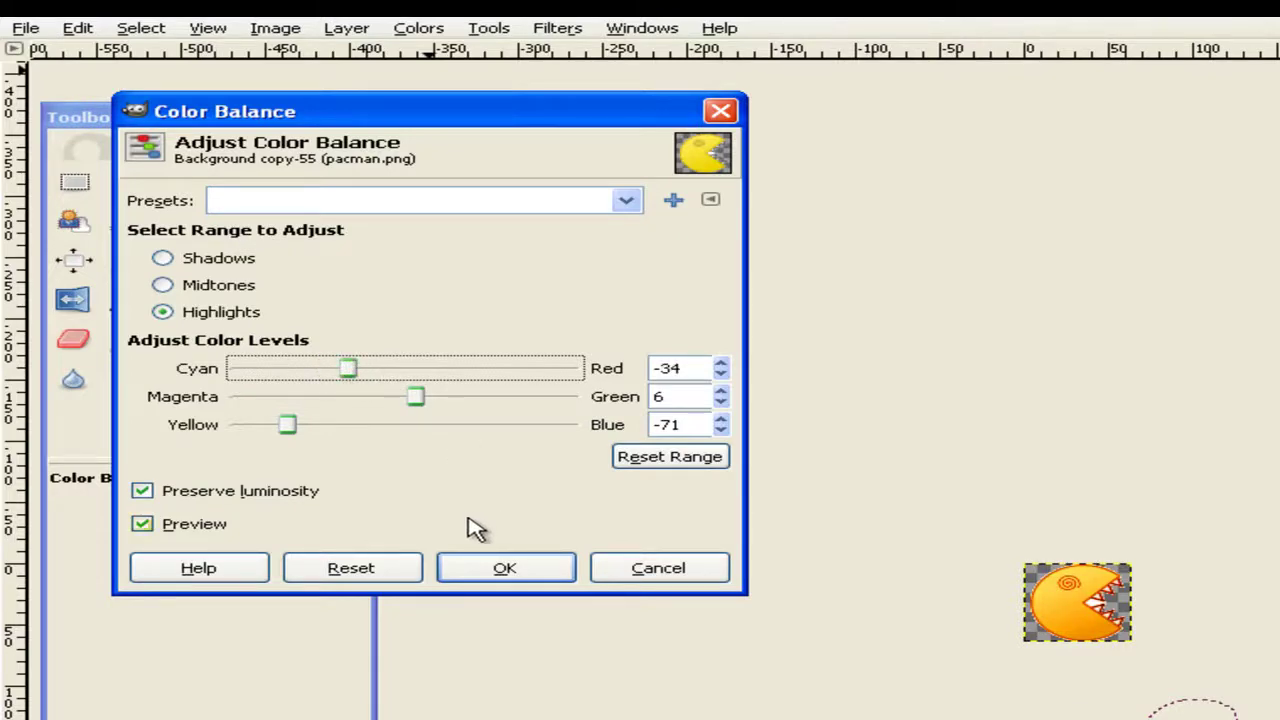
click(497, 570)
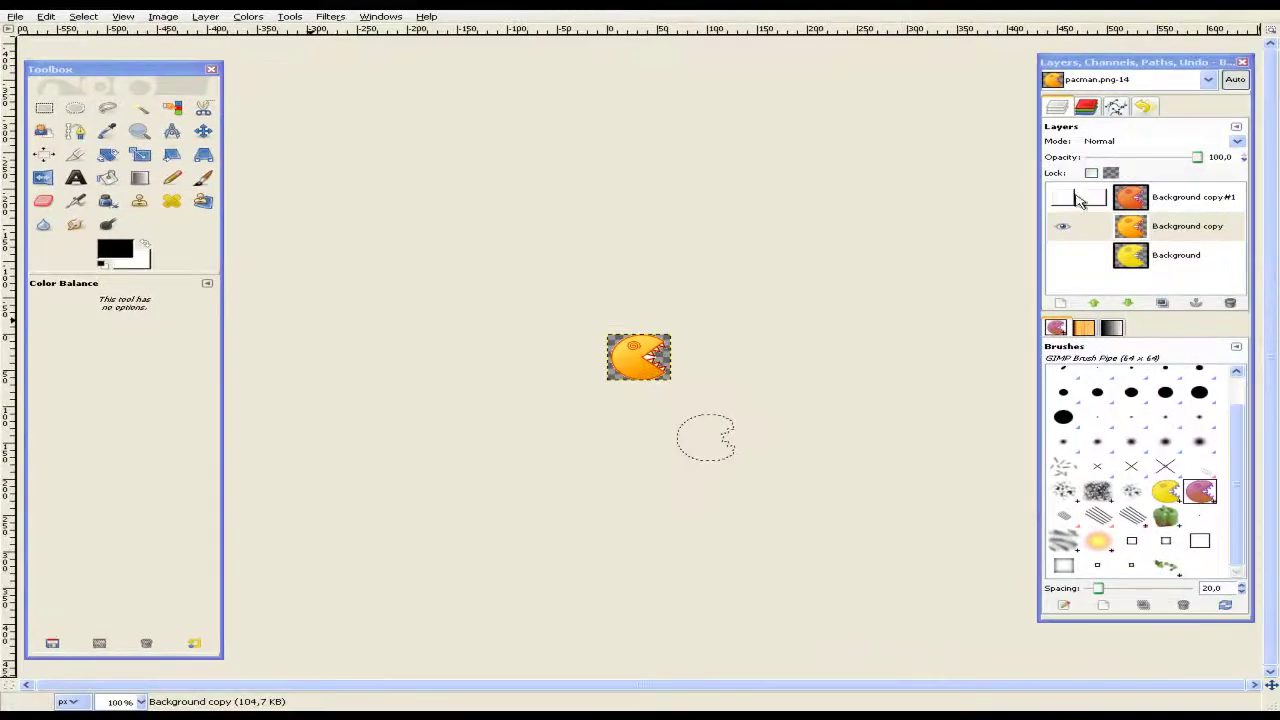
Show Background copy#1 again and browse the Save Image dialog into Program Files\GIMP-2.0.
click(1064, 197)
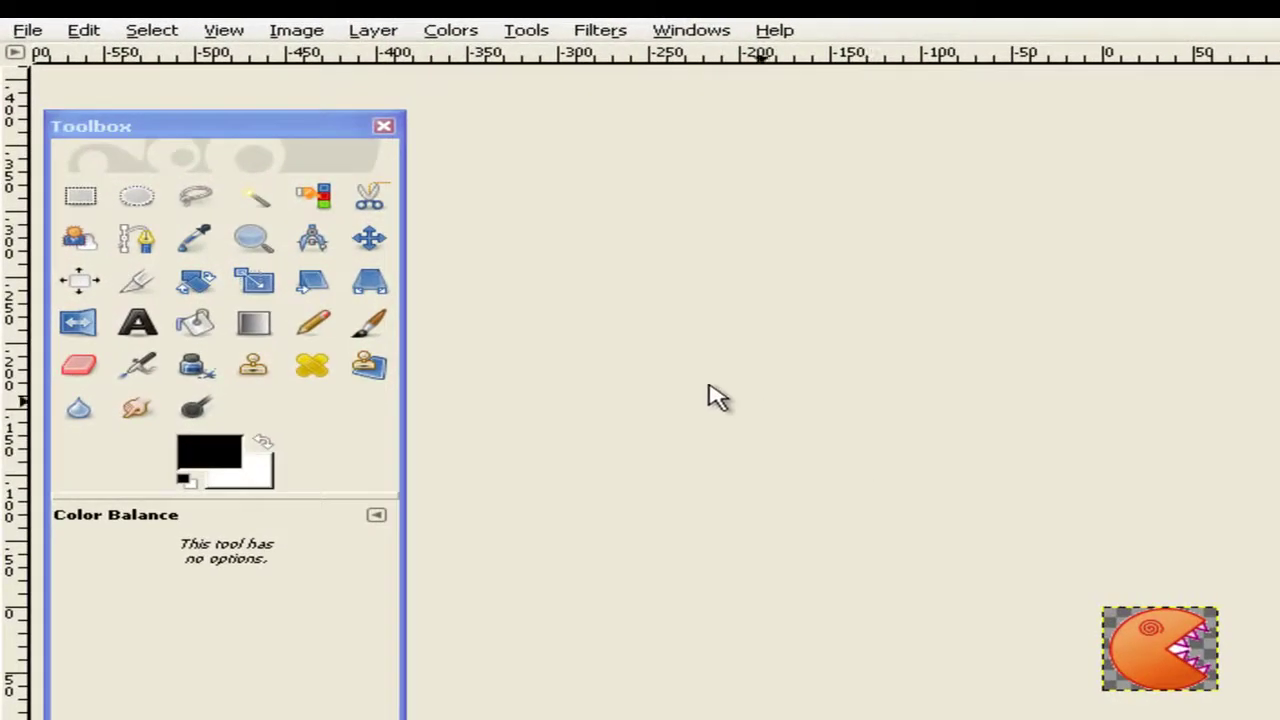
click(27, 30)
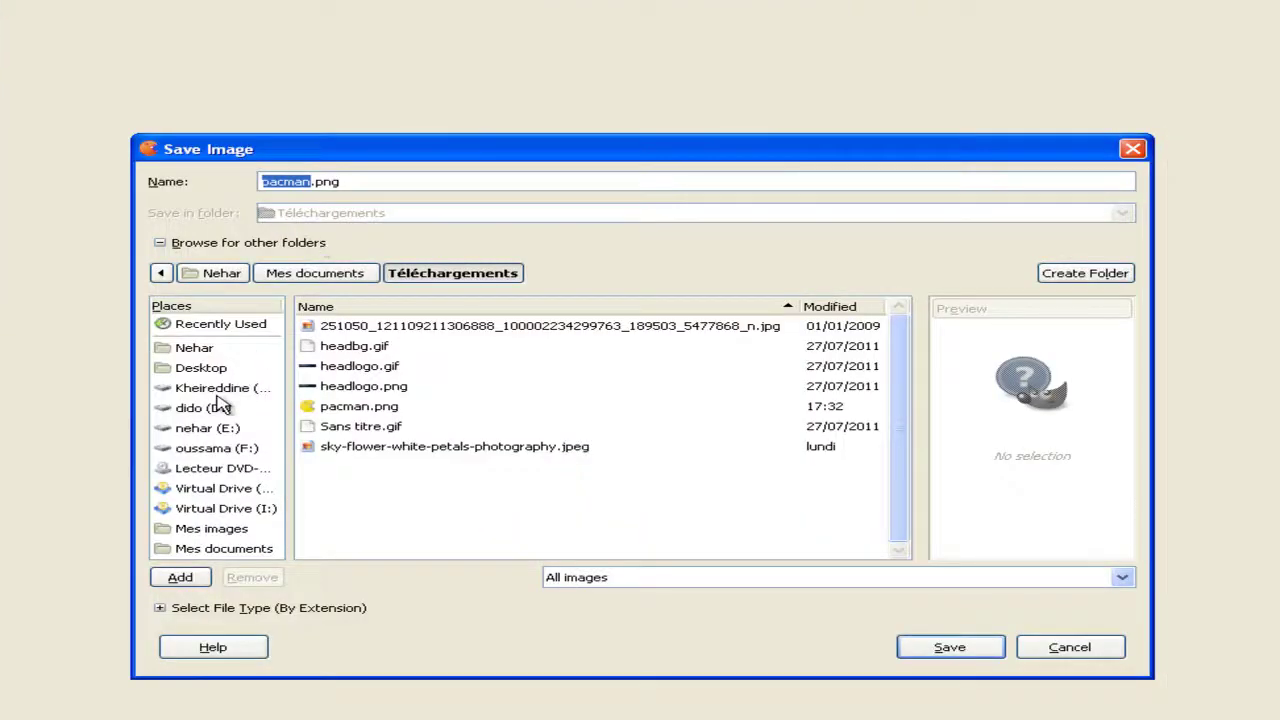
click(215, 390)
double_click(358, 390)
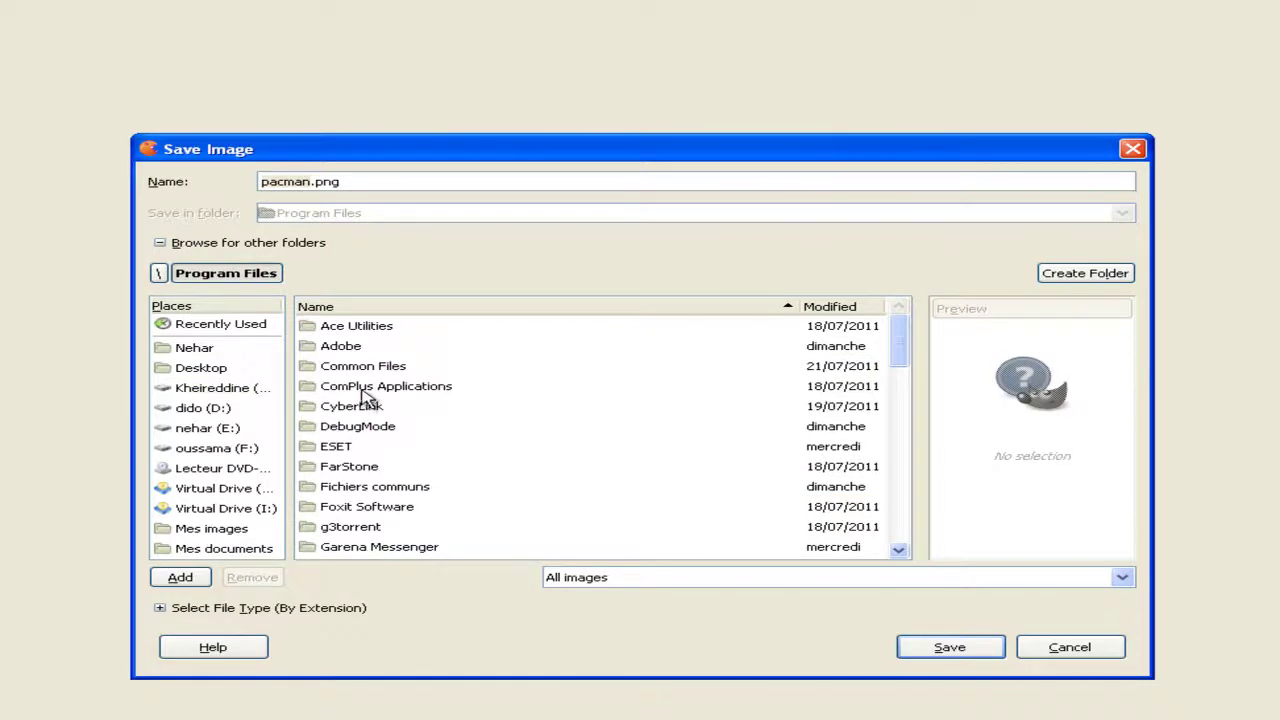
scroll(370, 425, down, 2)
click(309, 490)
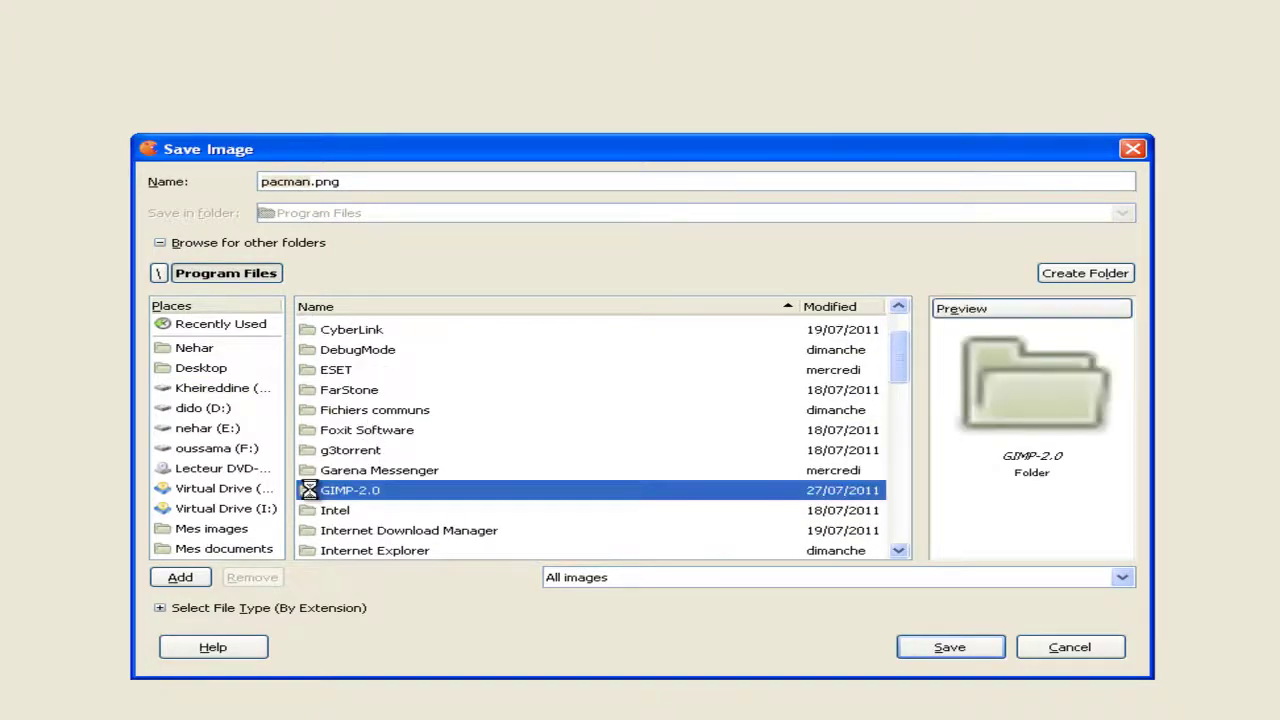
double_click(314, 490)
Navigate through share\gimp\2.0 into the brushes folder.
click(315, 416)
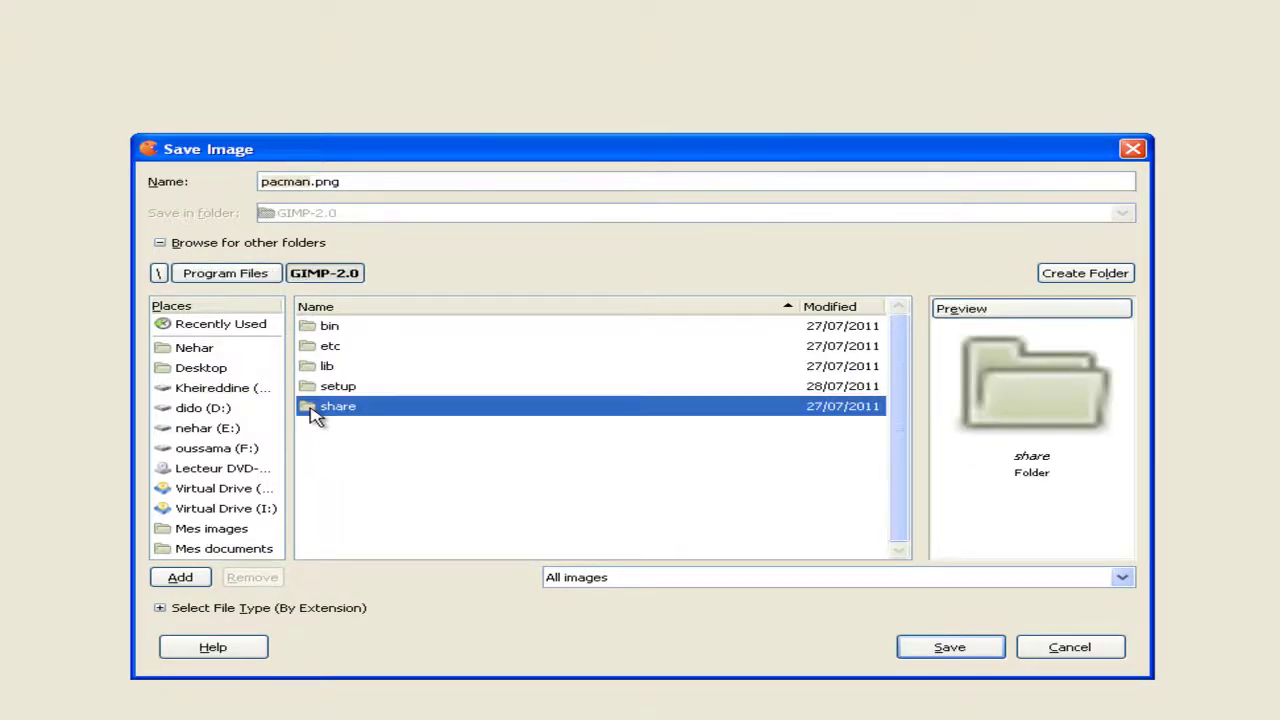
double_click(315, 408)
click(320, 330)
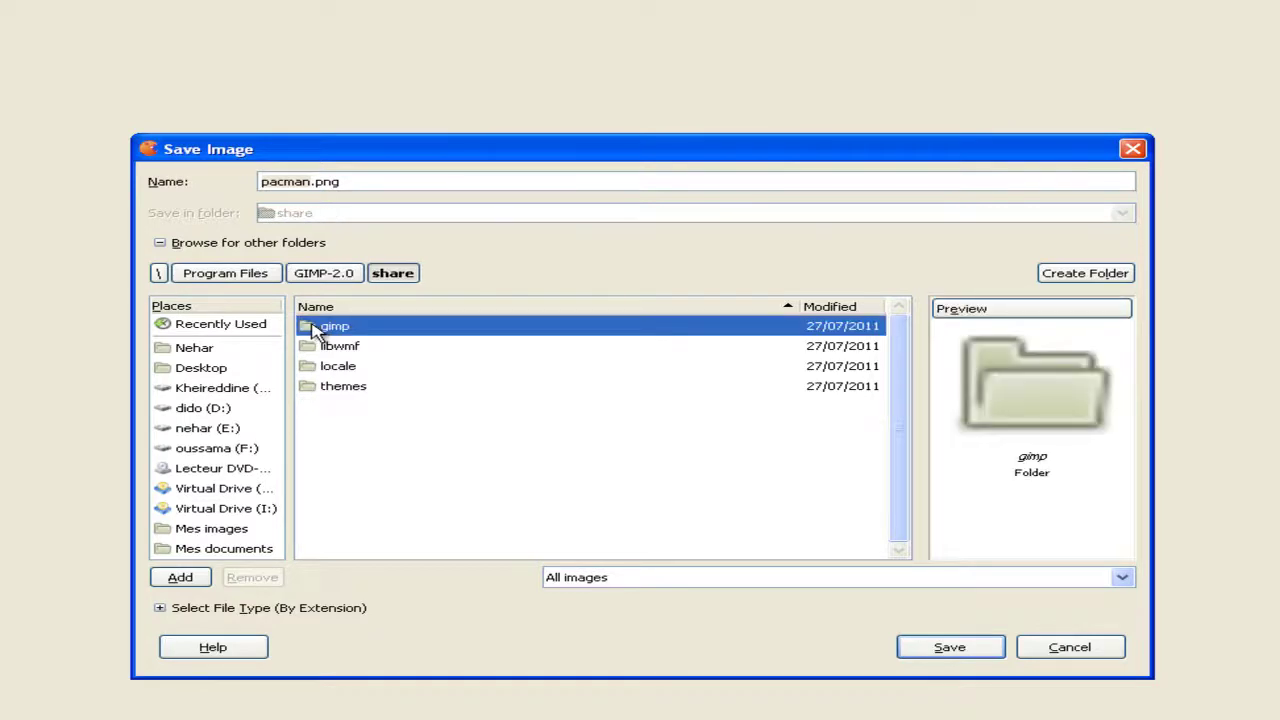
double_click(317, 330)
click(317, 331)
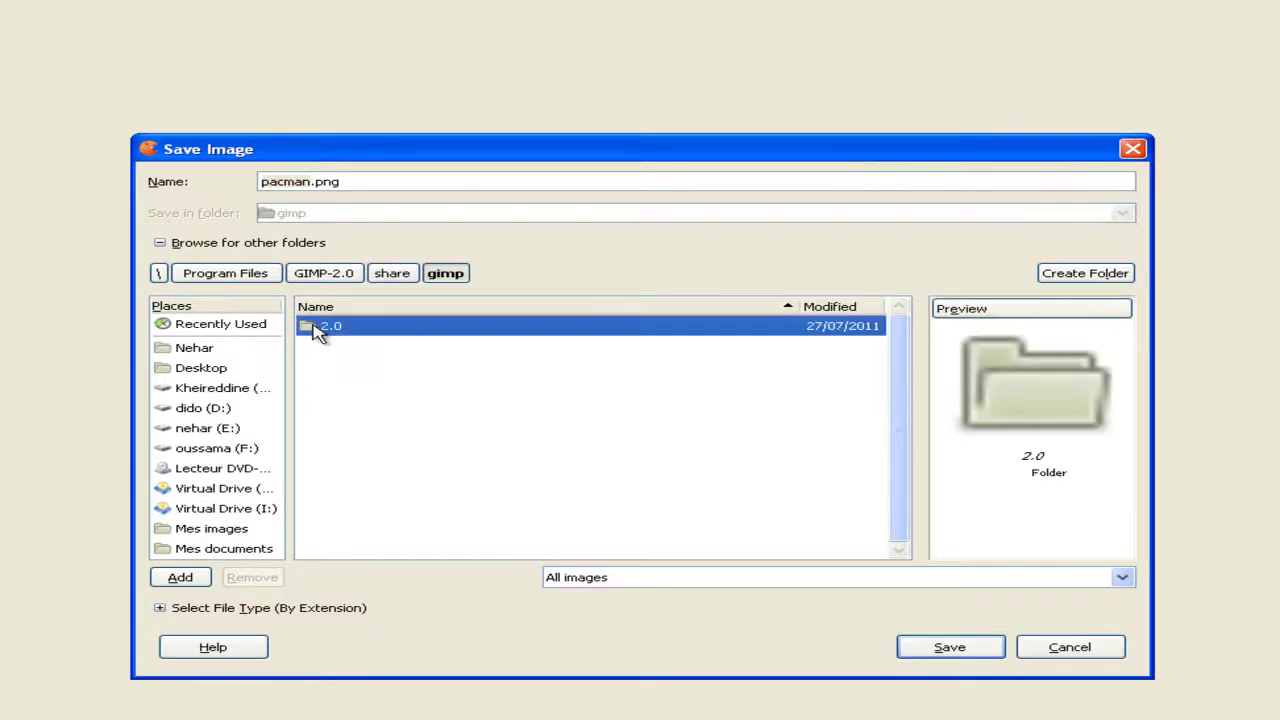
double_click(318, 330)
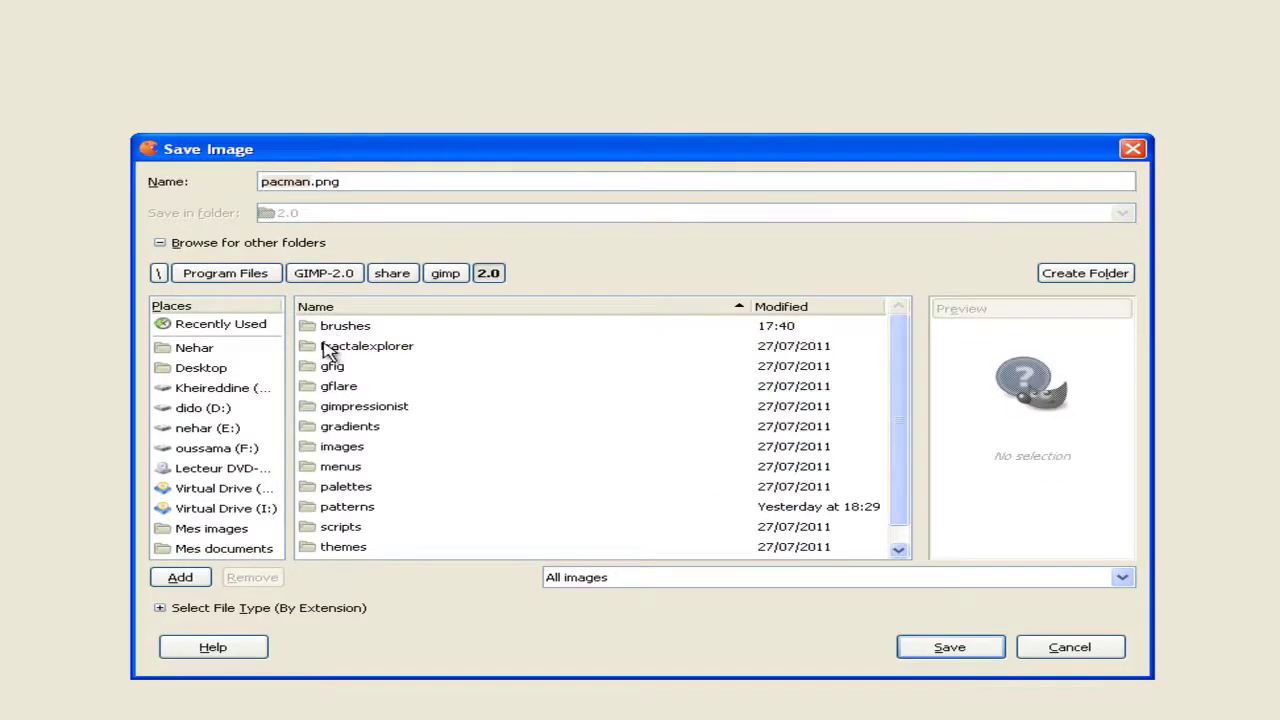
click(318, 331)
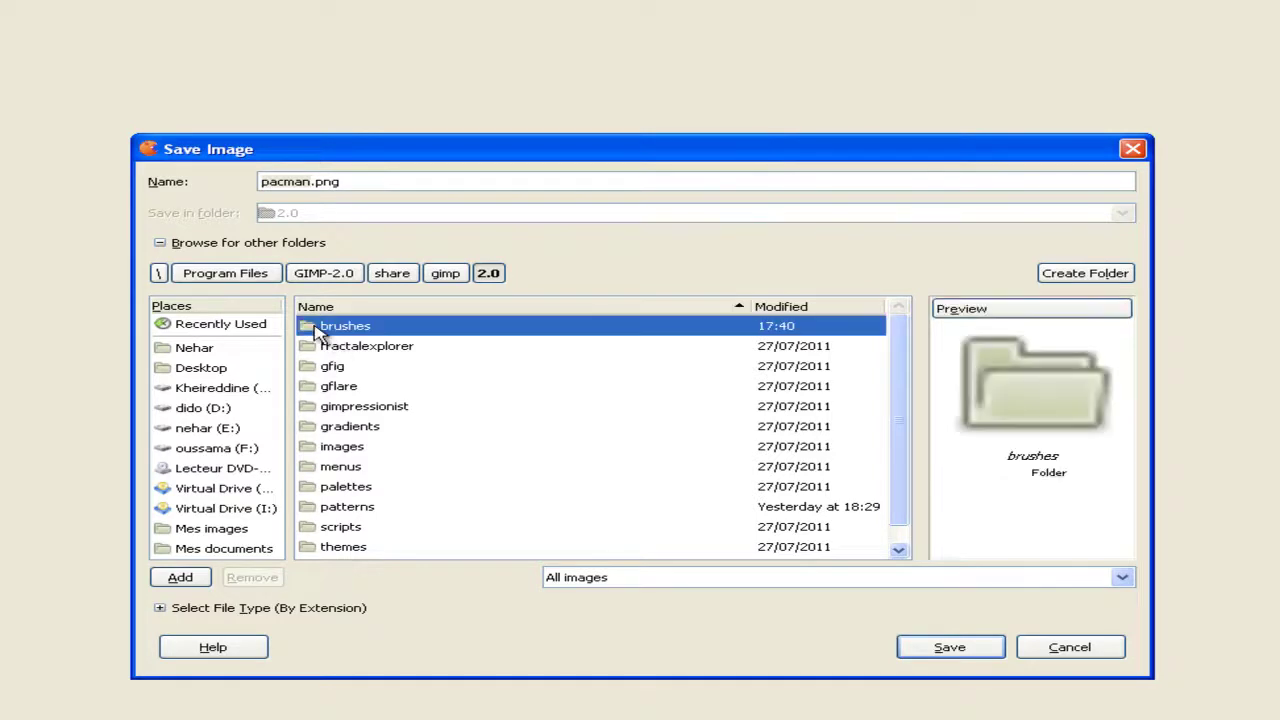
key(Return)
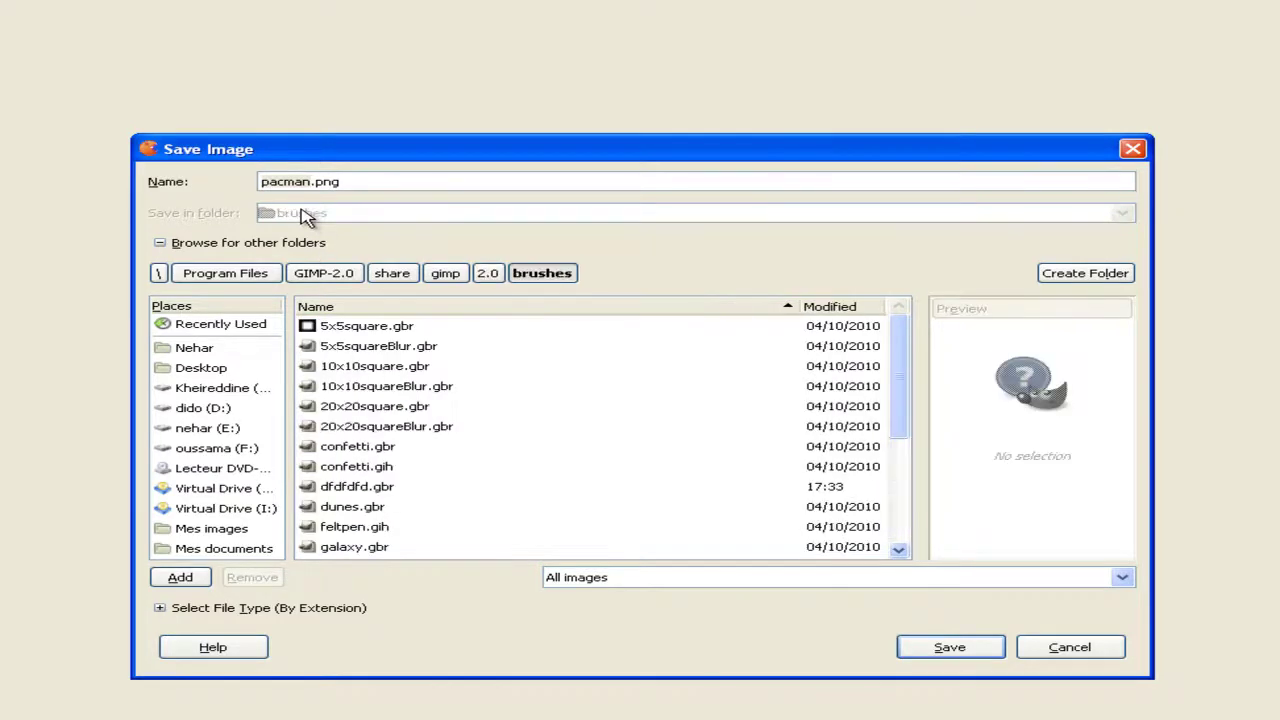
Rename the file to 'pacman 2 .gih' and save it as a brush pipe with Ranks 3.
click(304, 183)
drag(309, 182, 250, 183)
text(p)
click(965, 658)
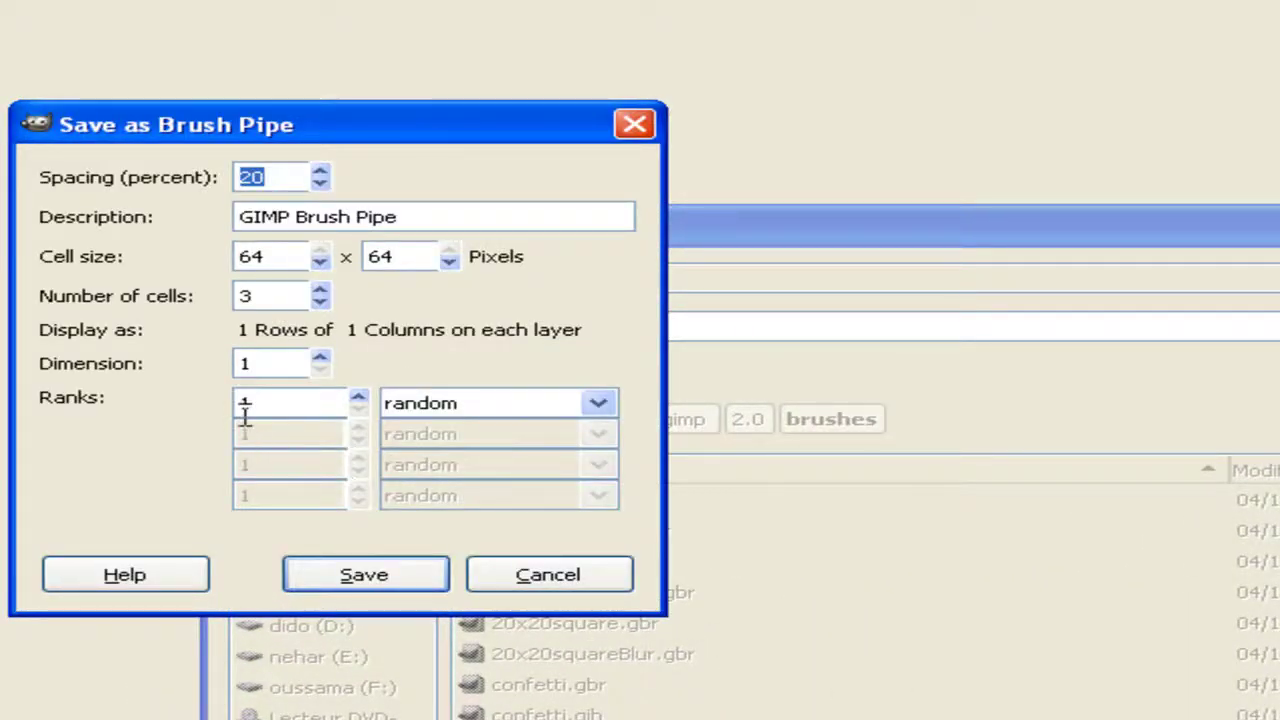
click(358, 397)
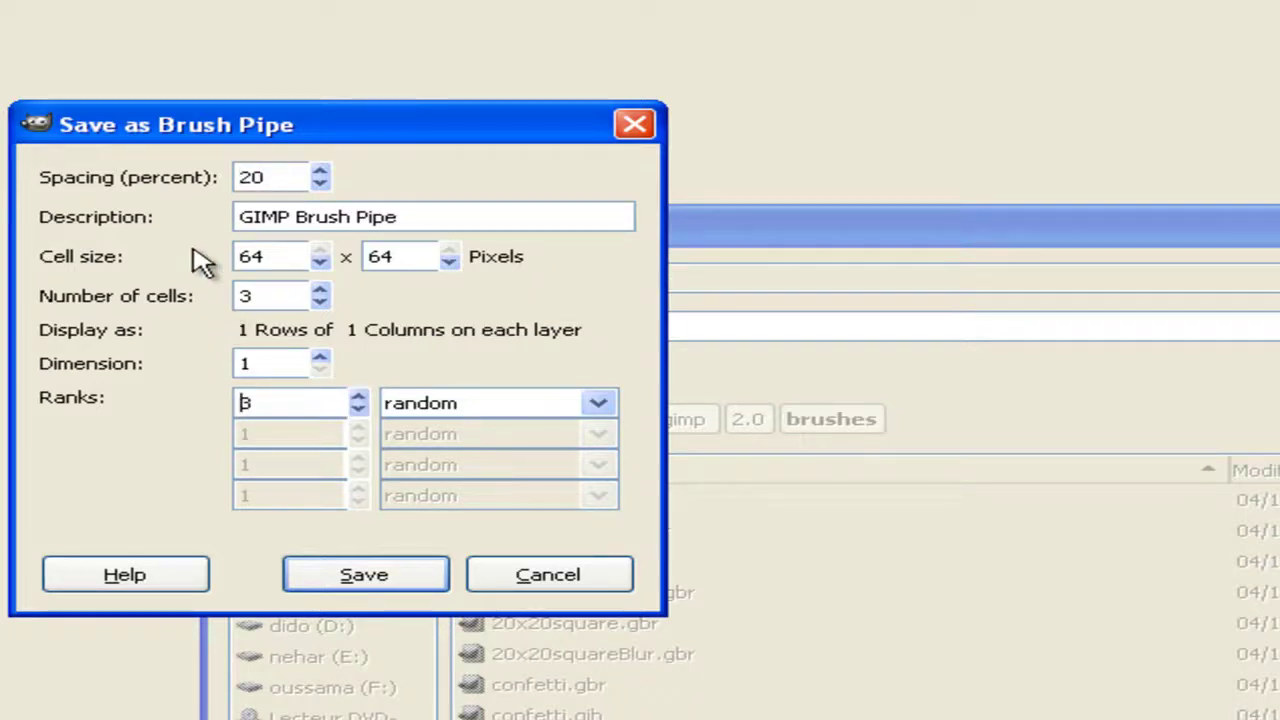
click(332, 574)
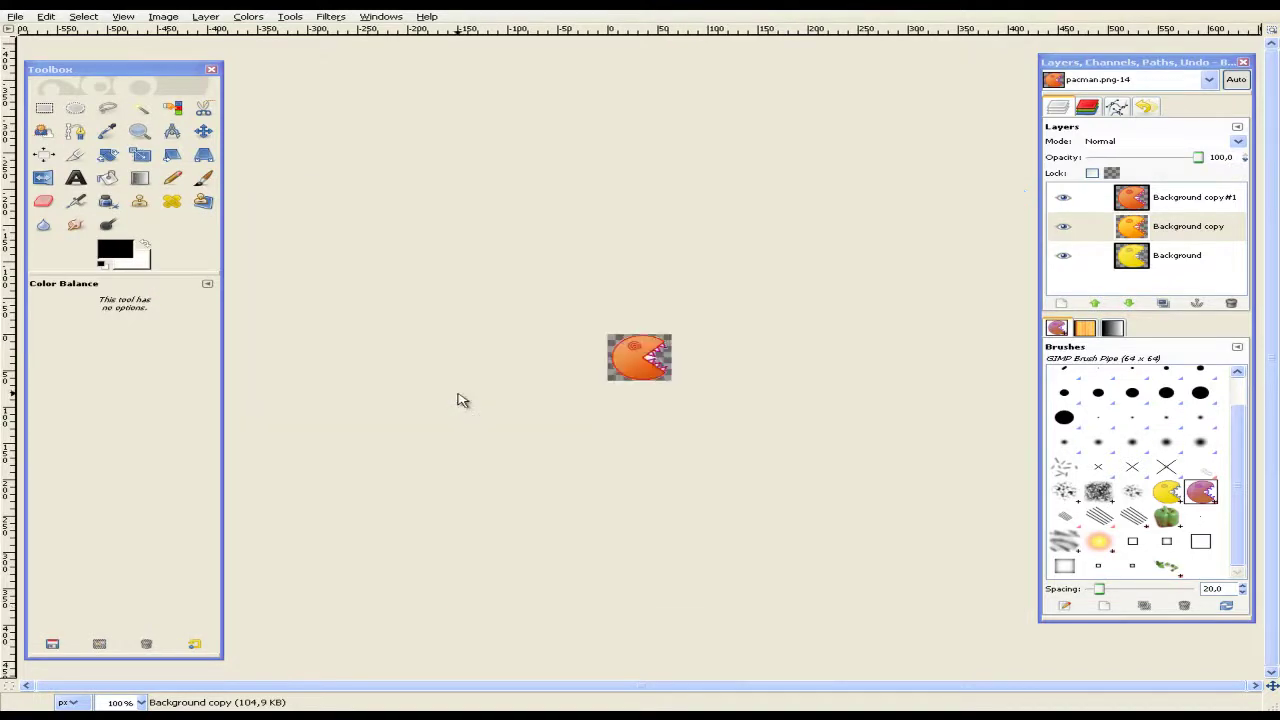
Create a new white image from the 640x480 template and maximize its window.
click(15, 16)
click(40, 33)
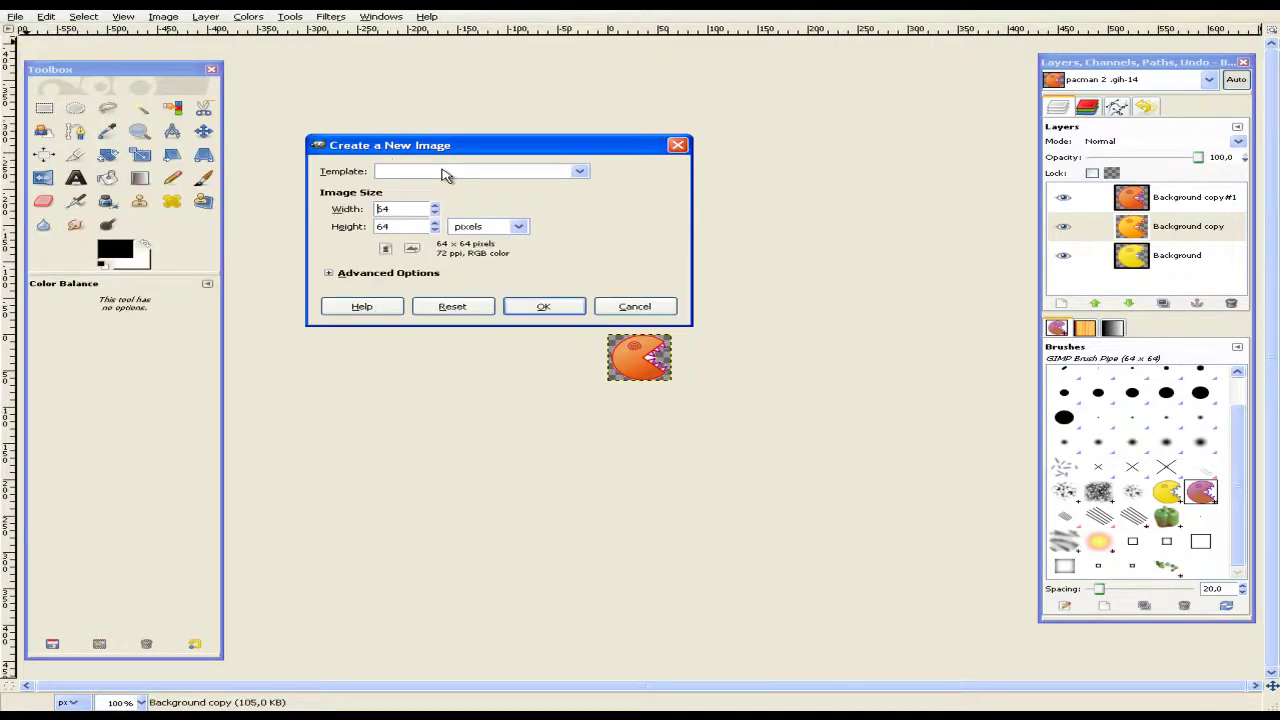
click(445, 174)
click(466, 185)
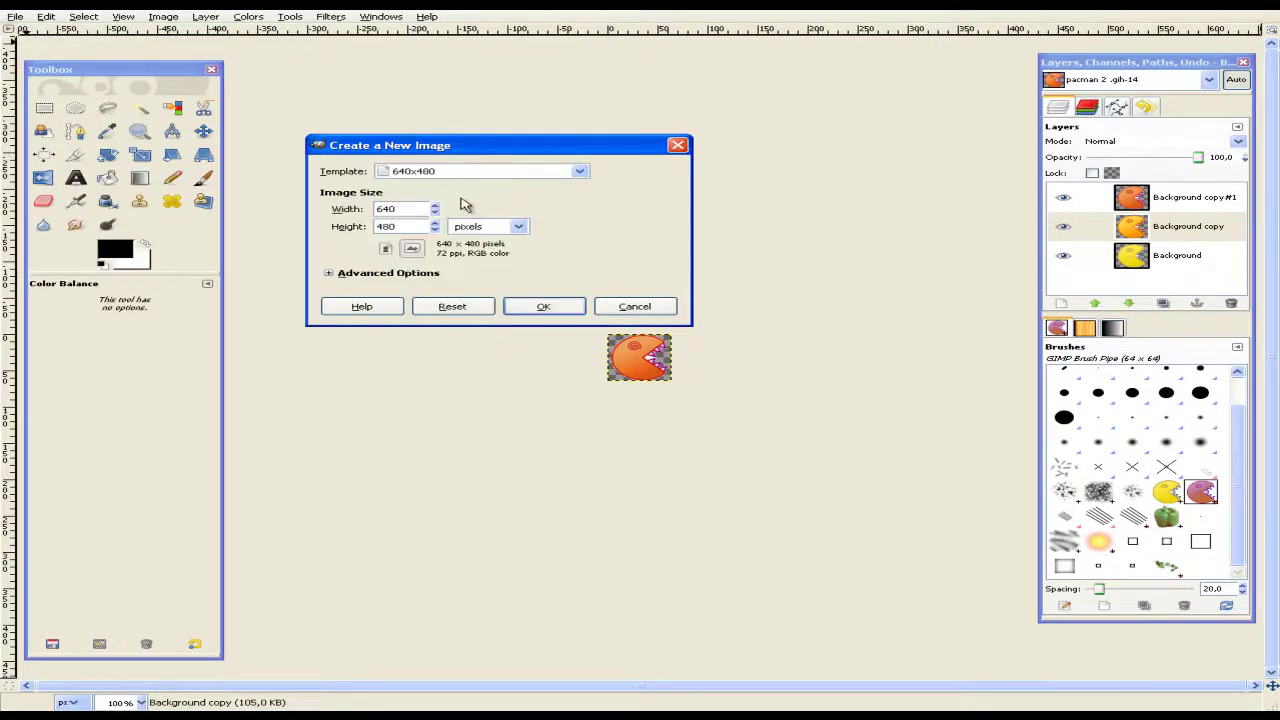
click(541, 305)
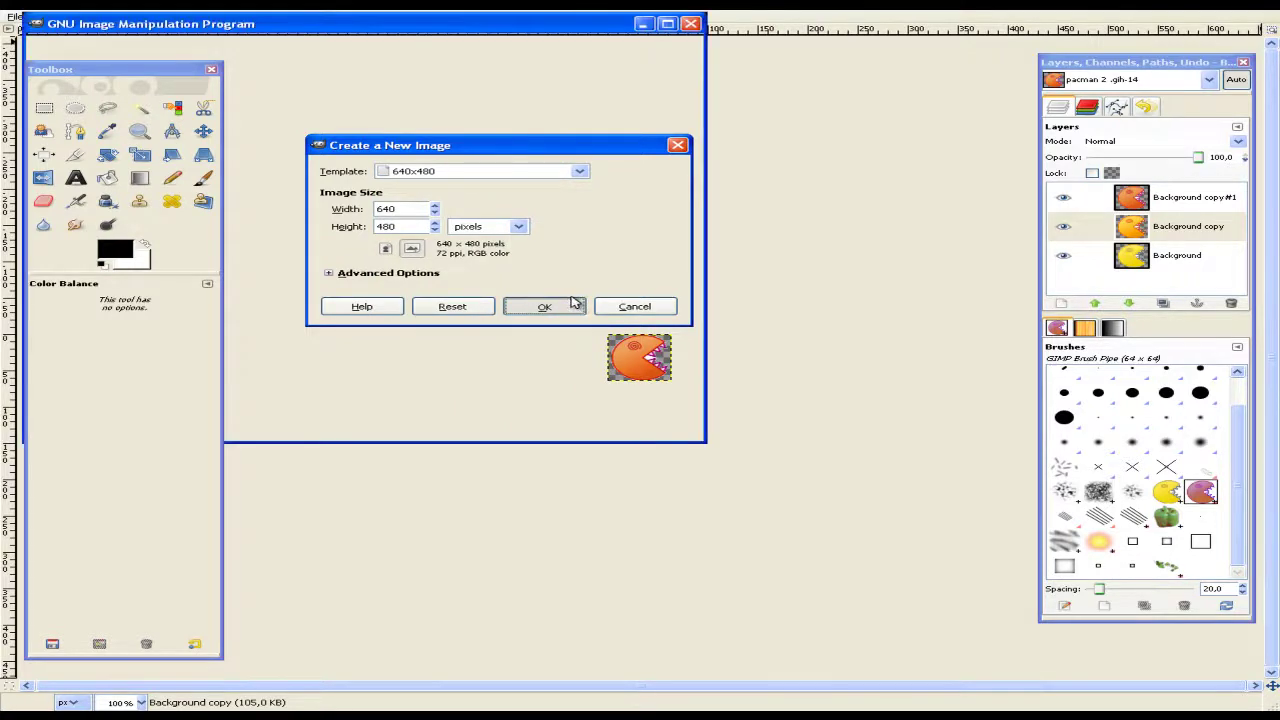
click(668, 25)
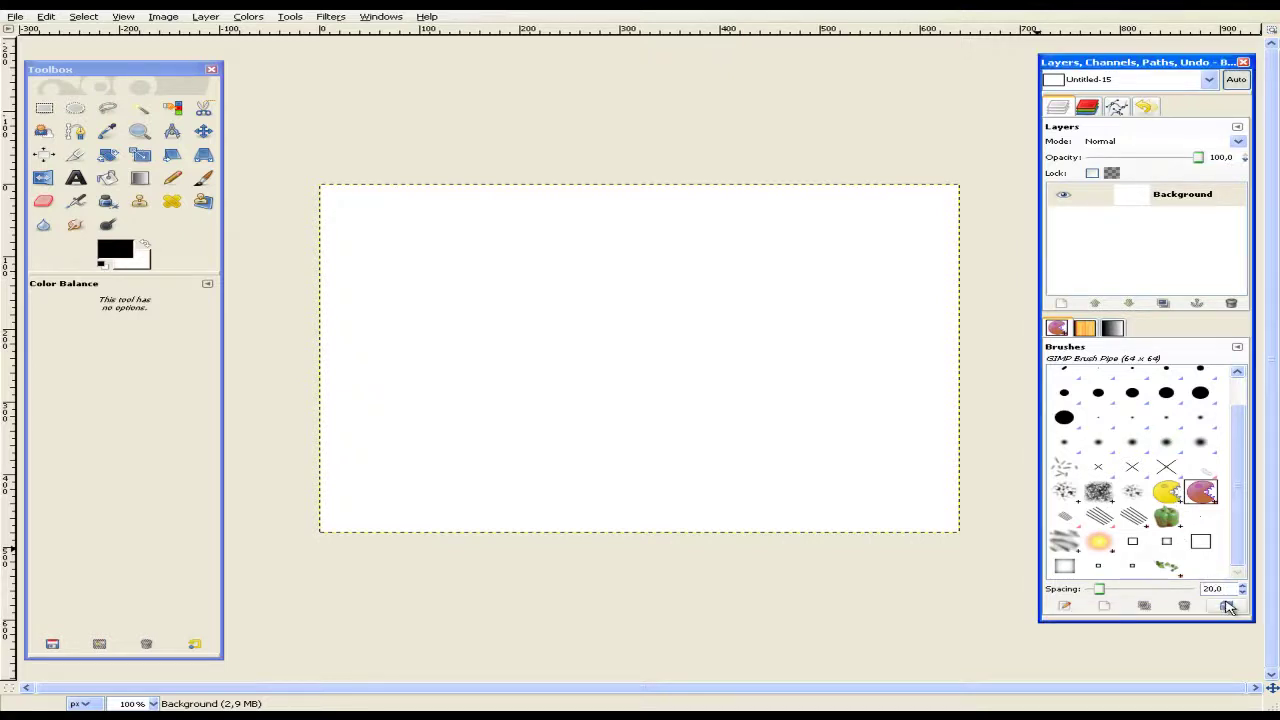
Paint a winding S-shaped trail of alternating yellow and orange Pac-Man stamps with GIMP Brush Pipe#1.
click(1226, 606)
click(1074, 525)
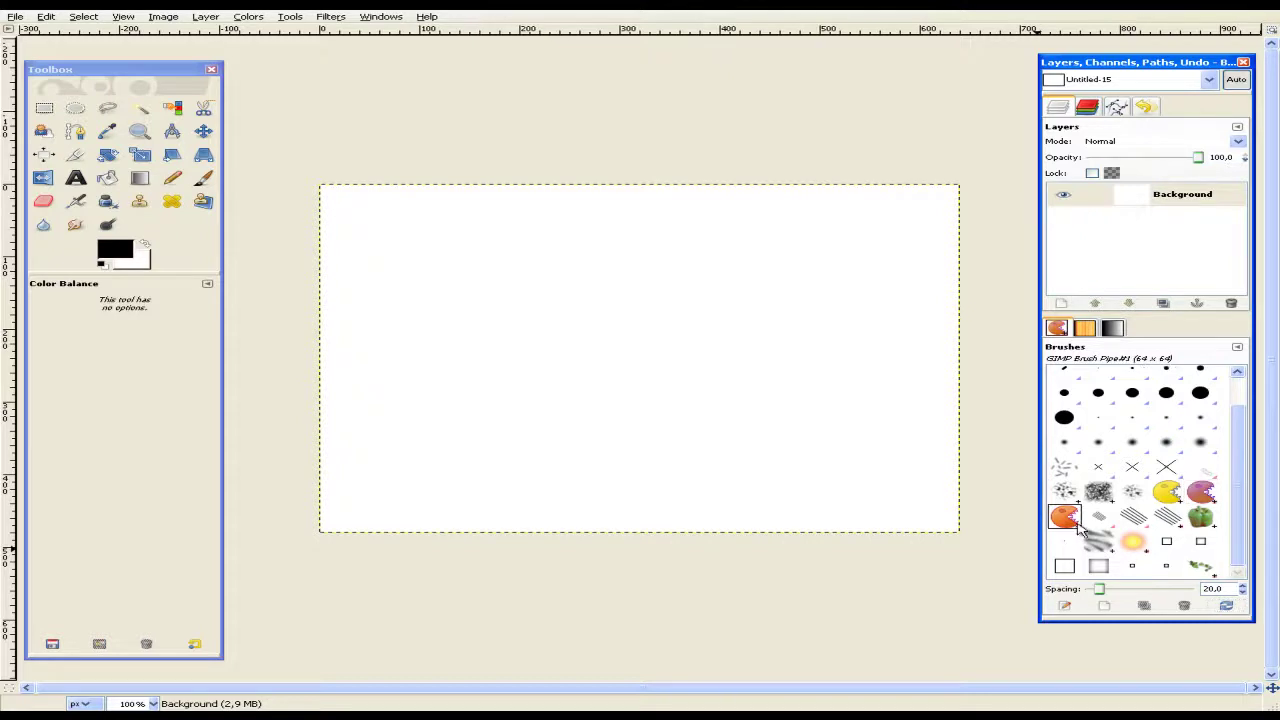
click(201, 179)
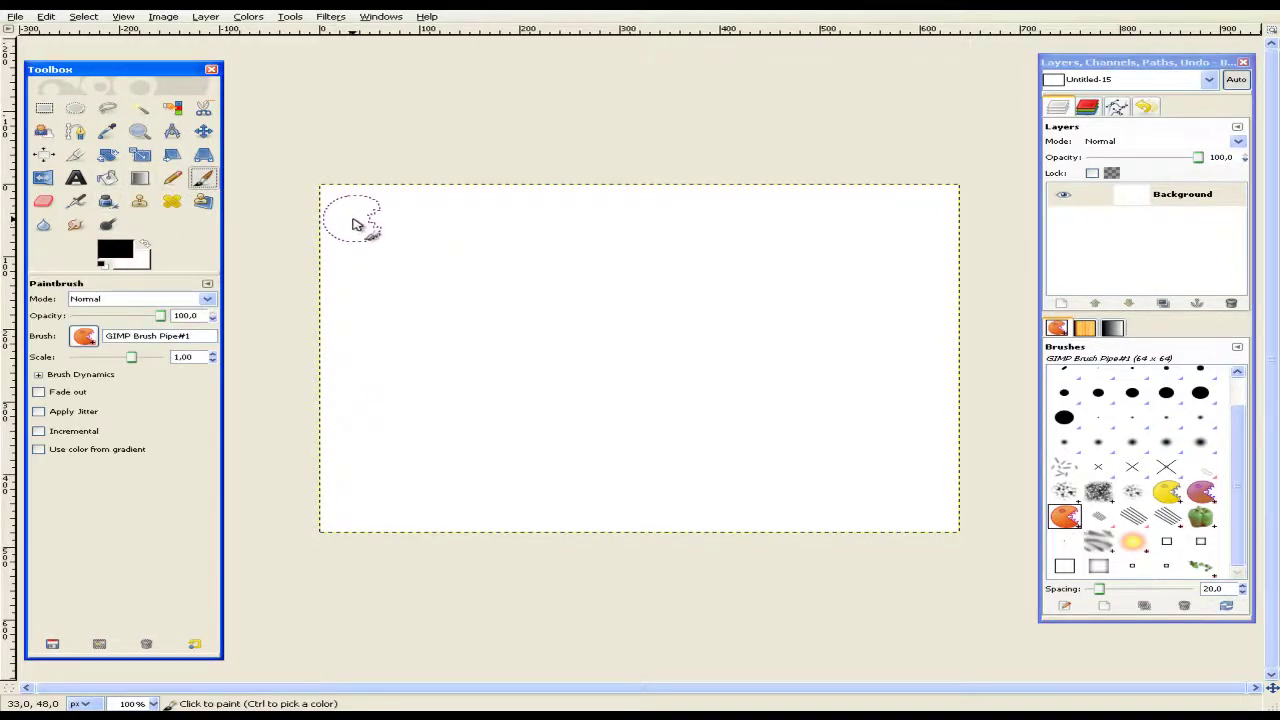
mouse_move(353, 224)
mouse_down()
mouse_move(514, 257)
mouse_move(572, 287)
mouse_move(657, 295)
mouse_move(684, 326)
mouse_move(491, 333)
mouse_move(534, 400)
mouse_move(643, 429)
mouse_move(772, 418)
mouse_up()
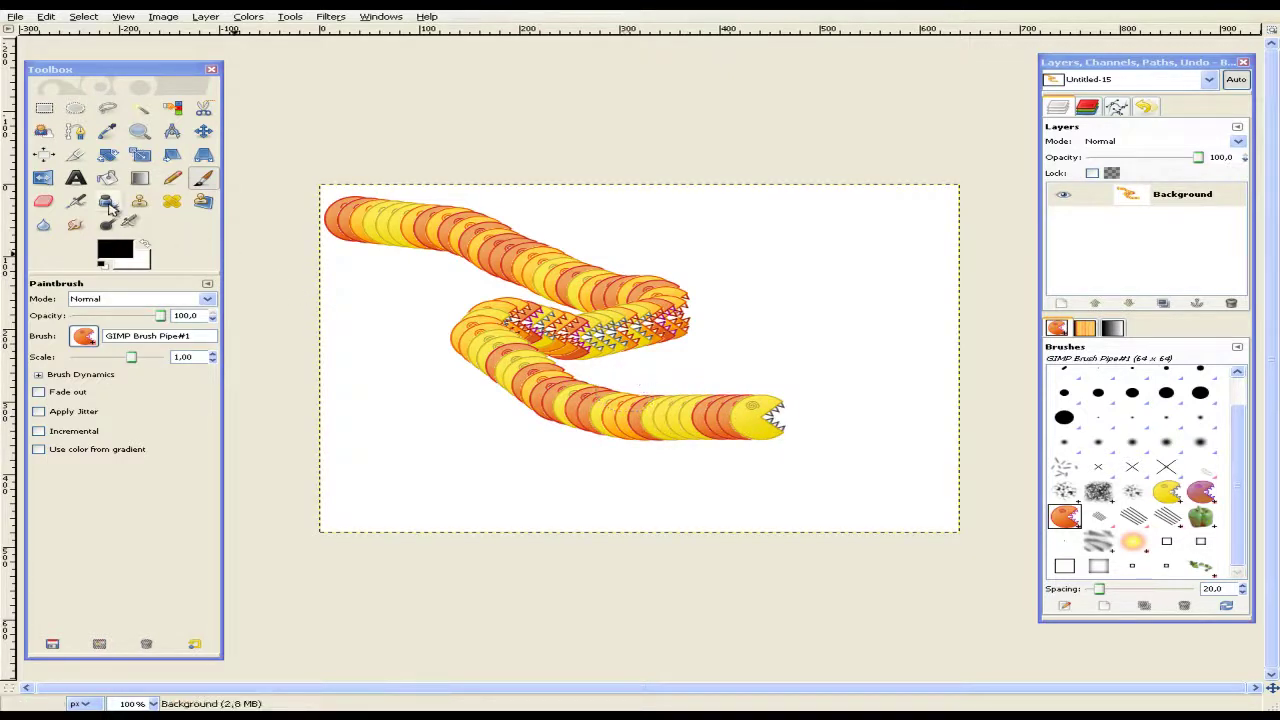
click(75, 201)
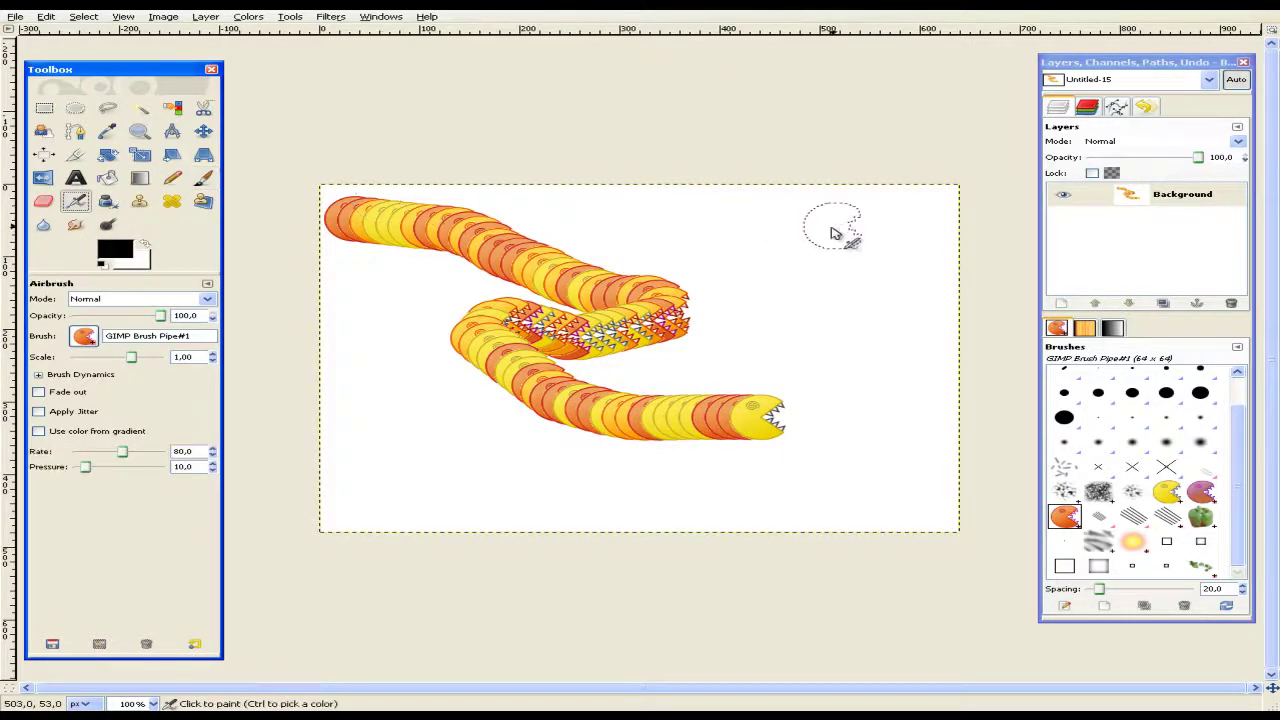
Airbrush a faint Pac-Man loop around the S-trail plus a short stroke at the right edge.
mouse_move(771, 223)
mouse_down()
mouse_move(826, 316)
mouse_move(829, 457)
mouse_move(679, 479)
mouse_move(491, 451)
mouse_move(407, 341)
mouse_move(400, 309)
mouse_move(415, 278)
mouse_move(666, 243)
mouse_move(766, 251)
mouse_up()
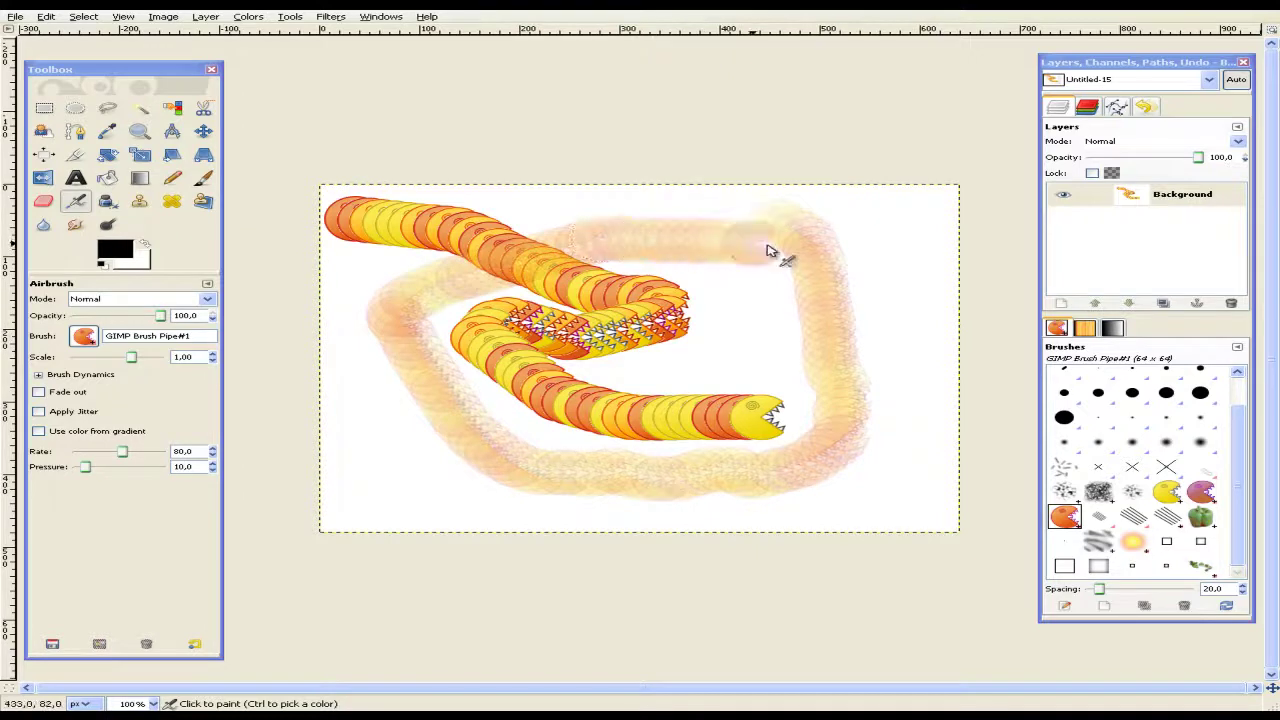
drag(890, 276, 914, 357)
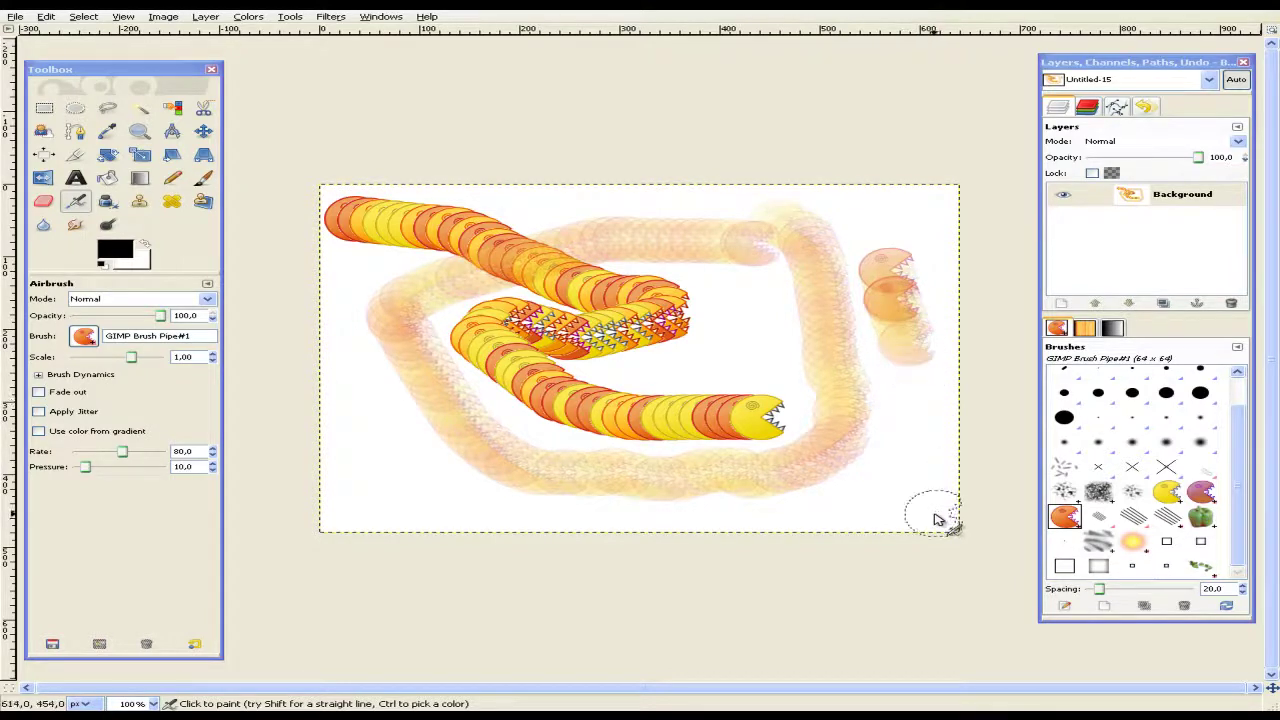